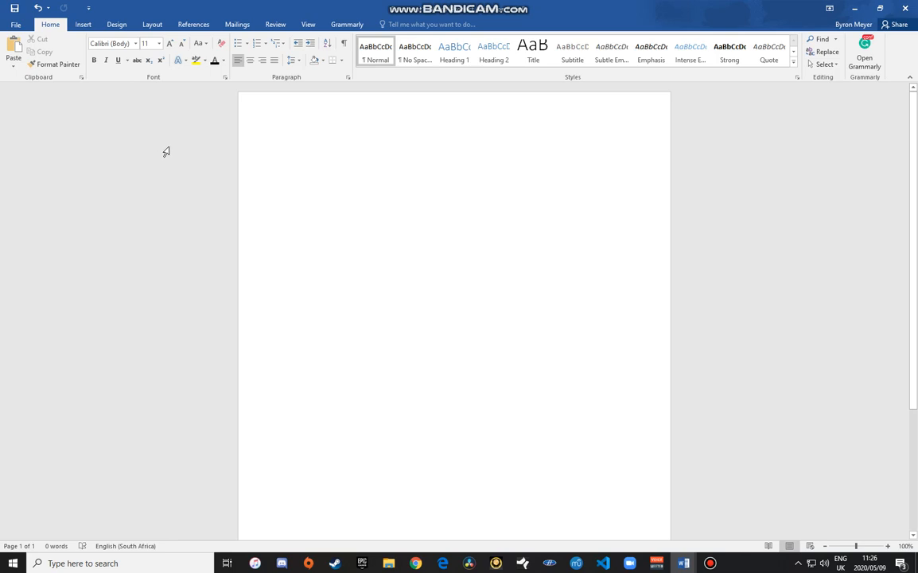
Step: Keep the blank page in portrait orientation
click(156, 28)
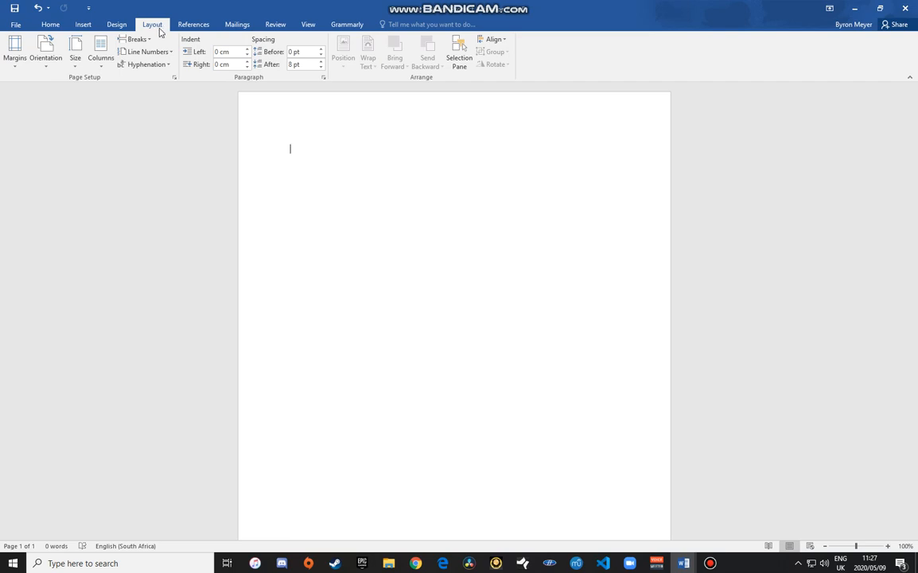
click(49, 56)
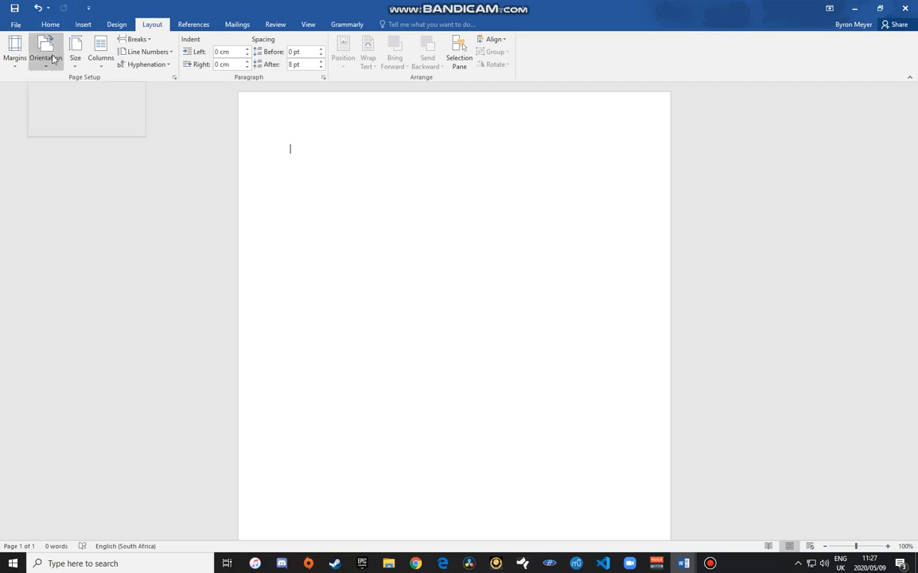
click(48, 55)
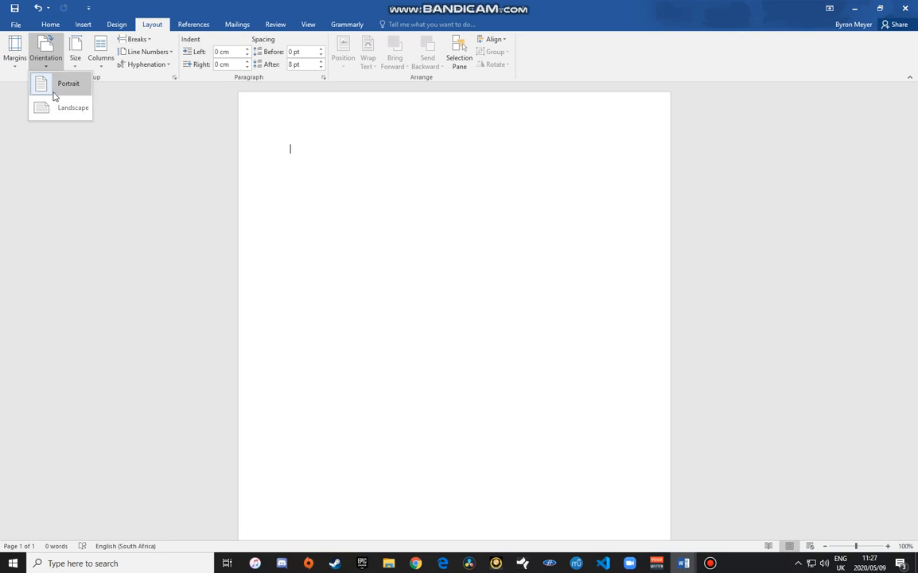
click(71, 91)
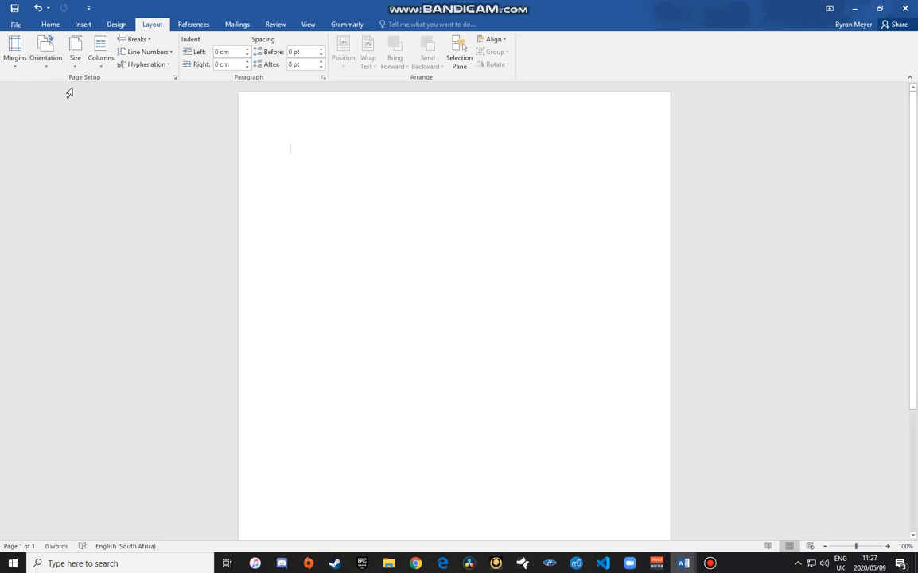
Step: Apply the Narrow margin preset of 1.27 cm on all sides
click(14, 49)
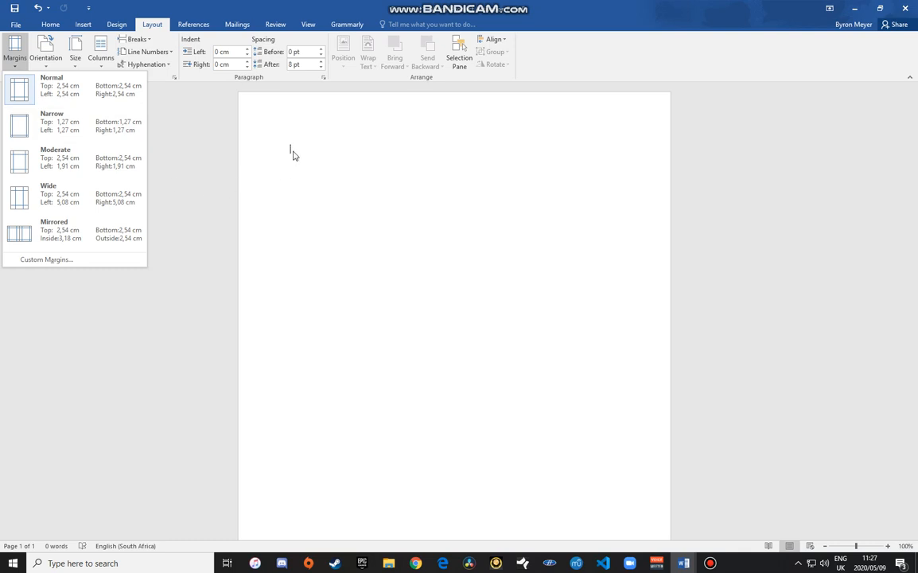
click(296, 151)
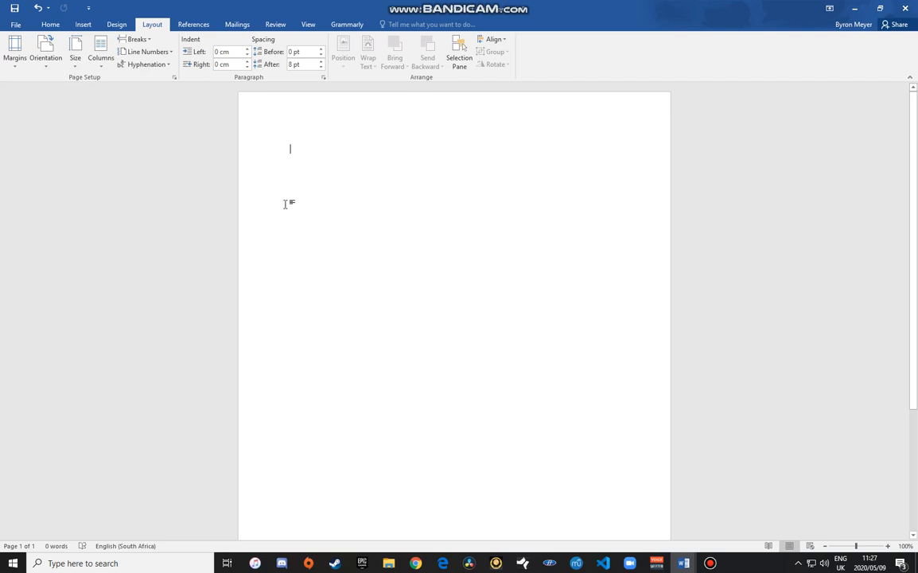
text(oisudhfoisudhf)
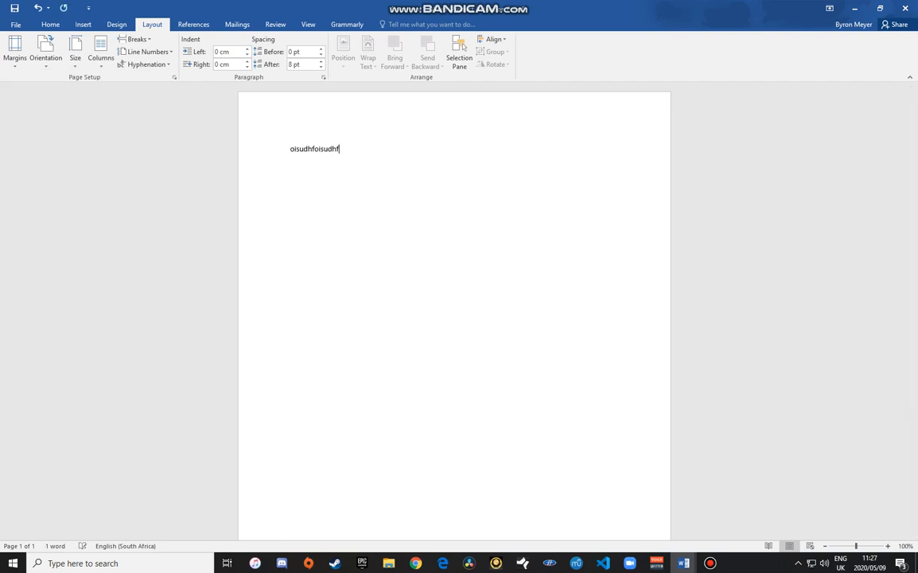
key(BackSpace)
key(BackSpace)
key(BackSpace)
key(BackSpace)
key(BackSpace)
key(BackSpace)
key(BackSpace)
key(BackSpace)
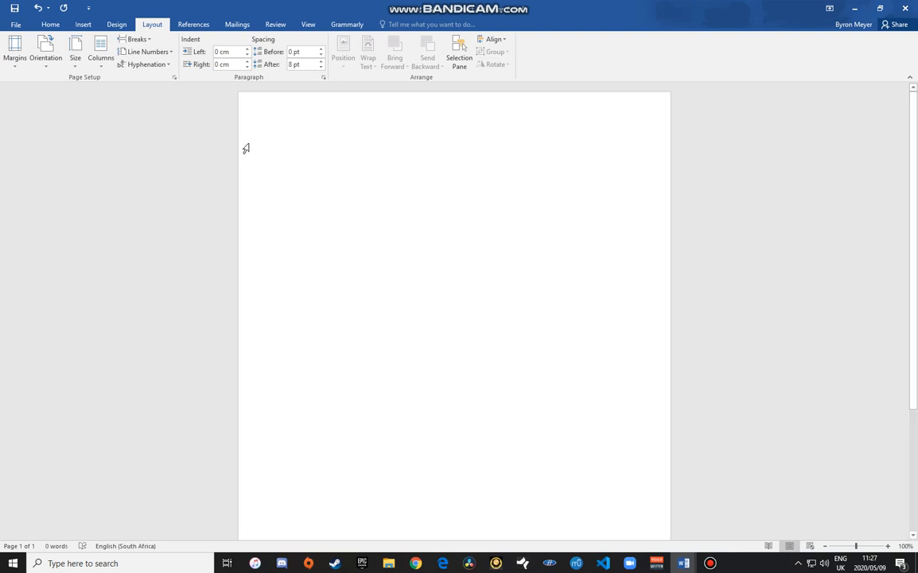
click(15, 51)
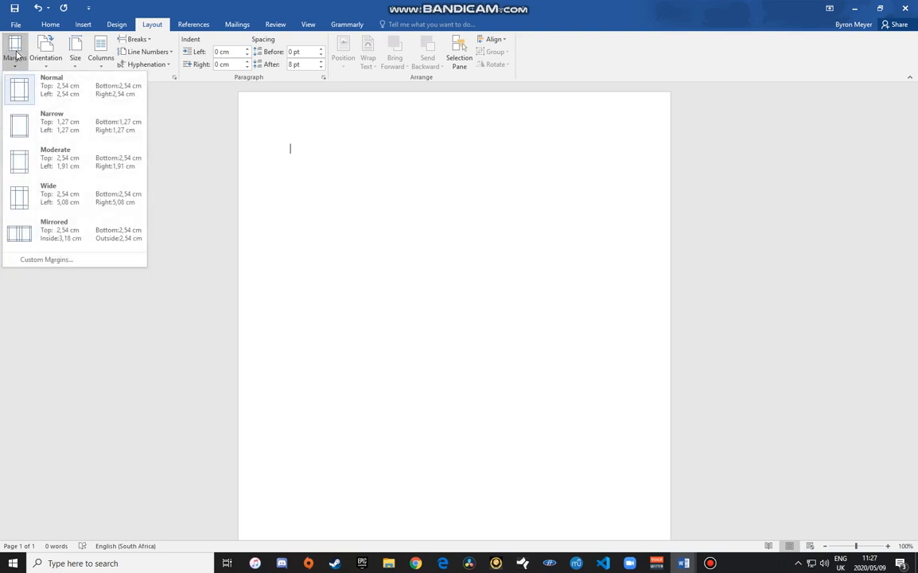
click(61, 128)
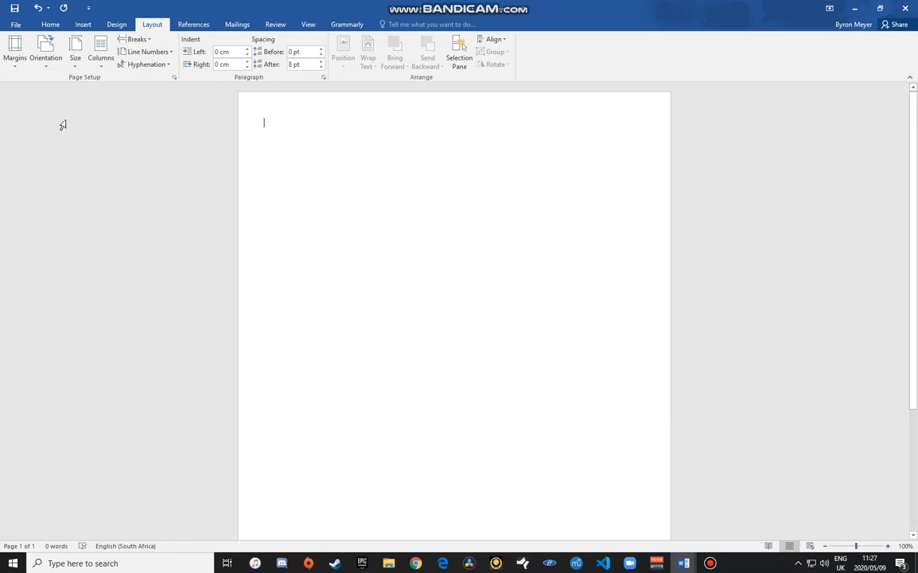
Step: Set the typing font to Century Gothic at 18 pt
click(50, 24)
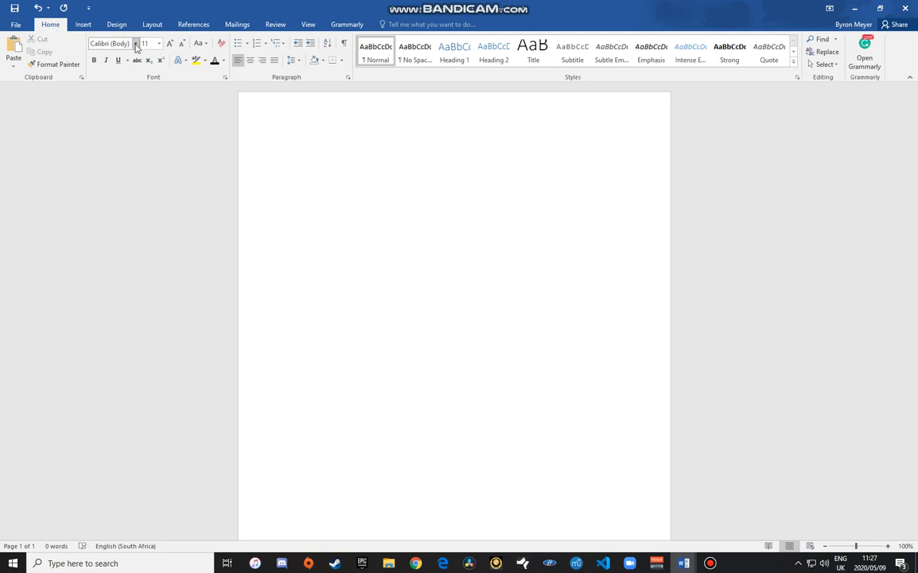
click(133, 45)
click(136, 44)
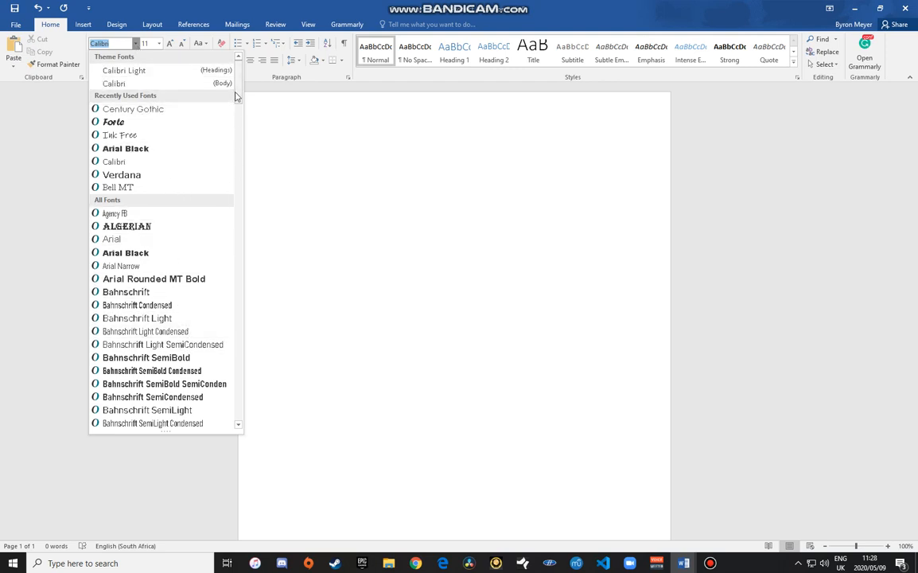
drag(240, 93, 236, 214)
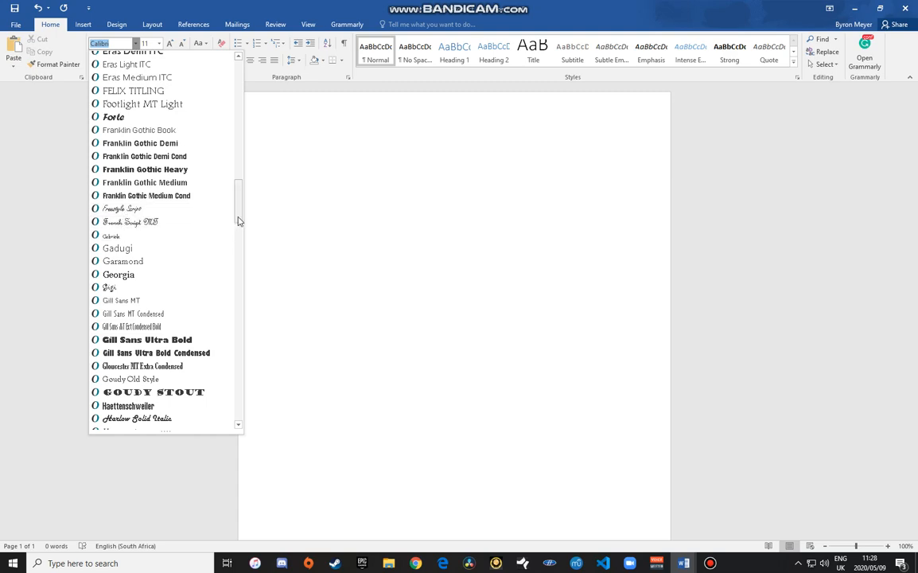
drag(239, 221, 239, 97)
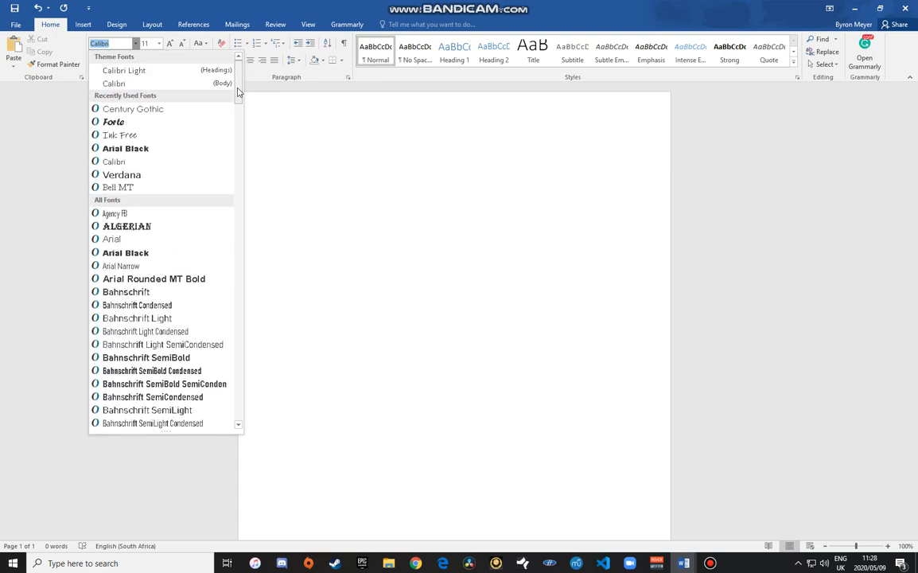
click(162, 111)
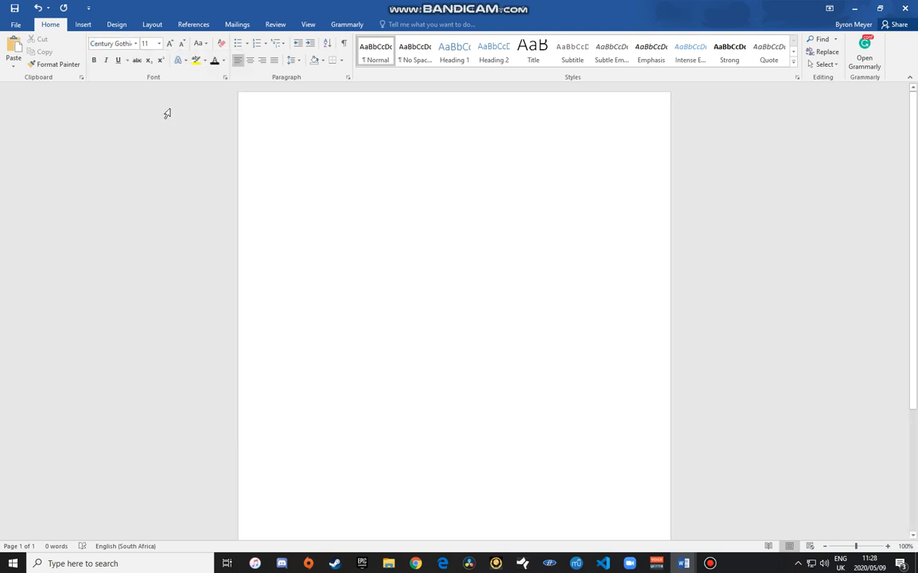
click(159, 44)
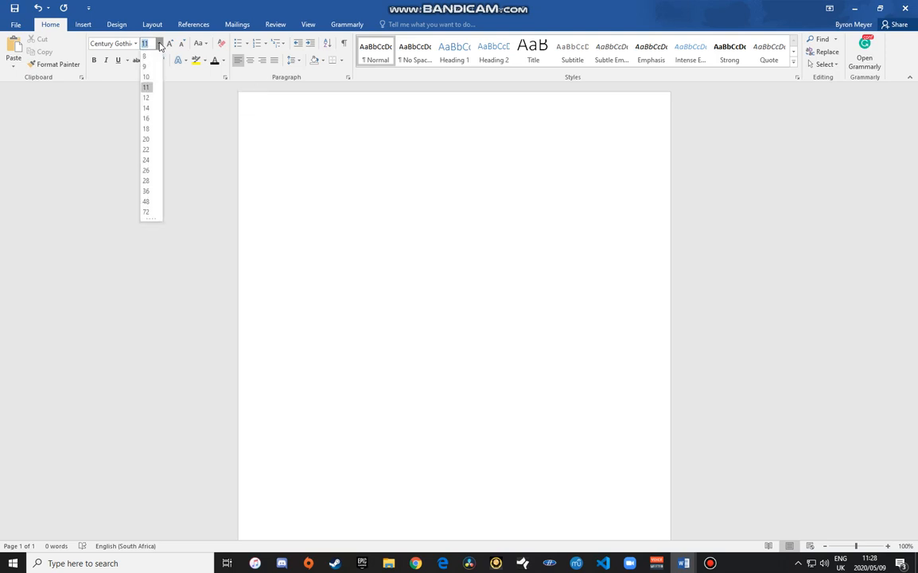
click(146, 129)
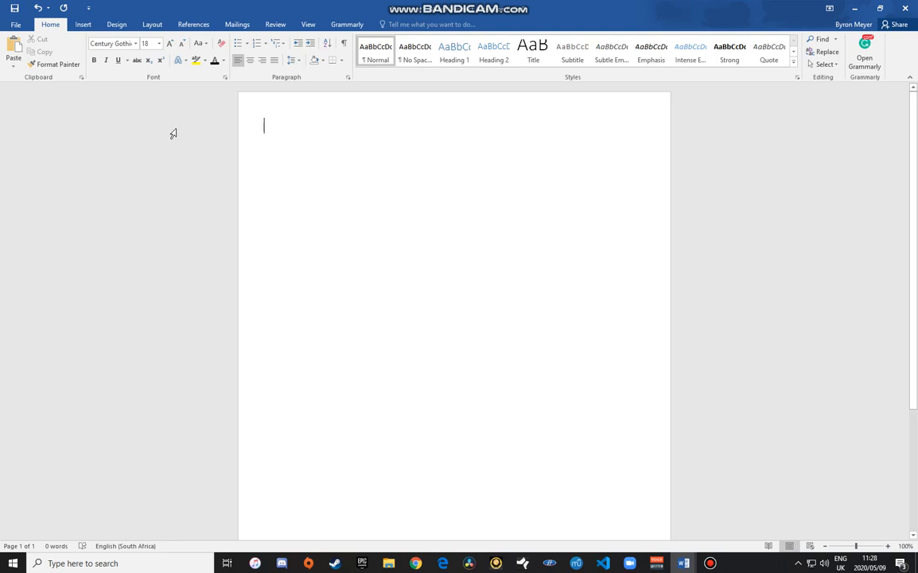
Step: Make the font colour purple using a custom shade from More Colors
click(224, 63)
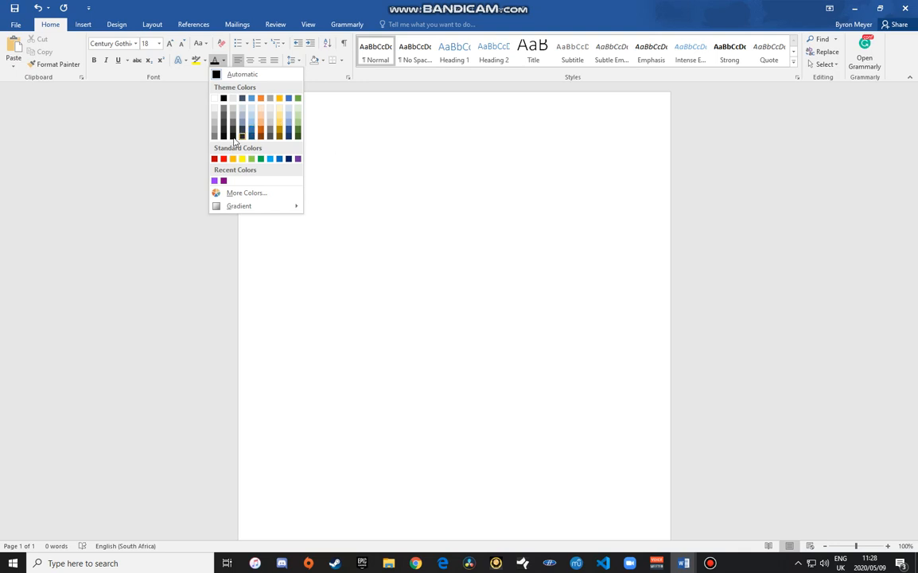
click(242, 195)
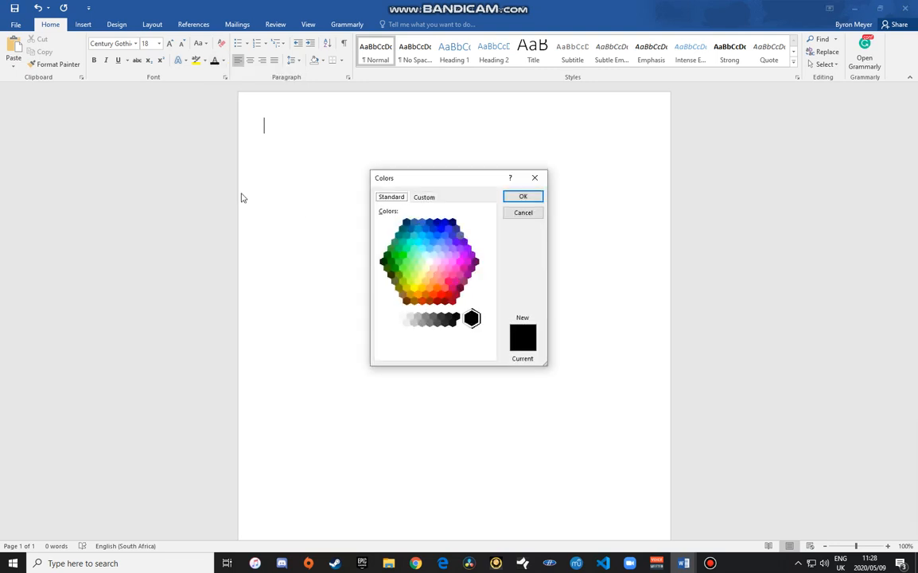
click(461, 251)
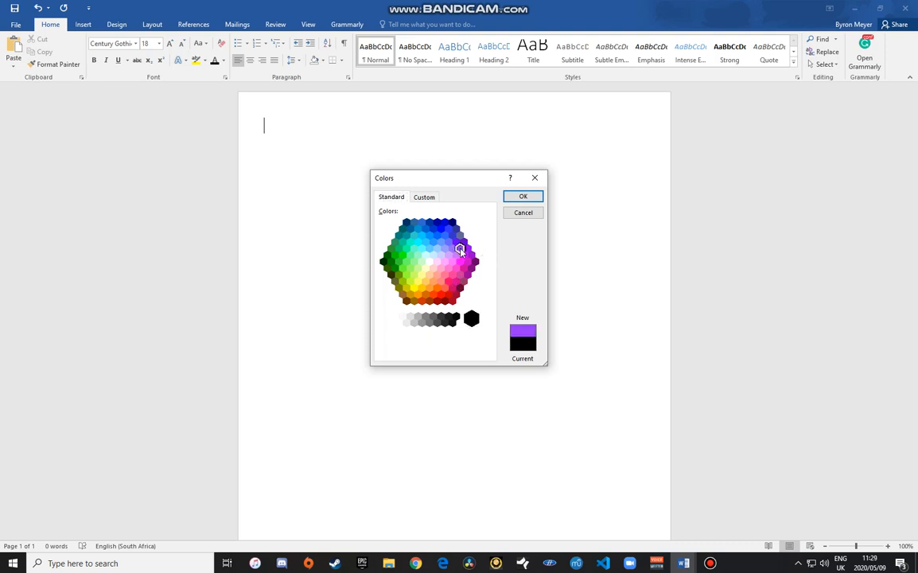
click(521, 195)
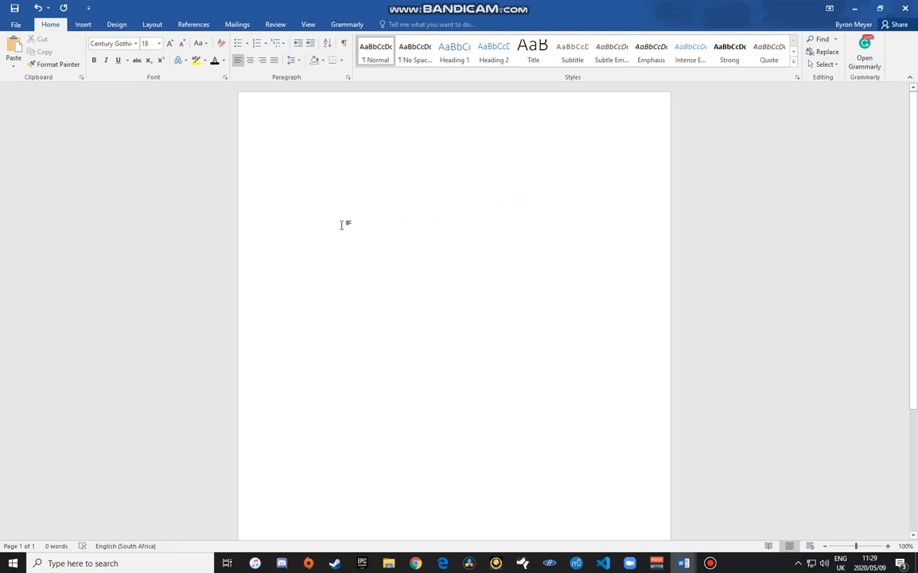
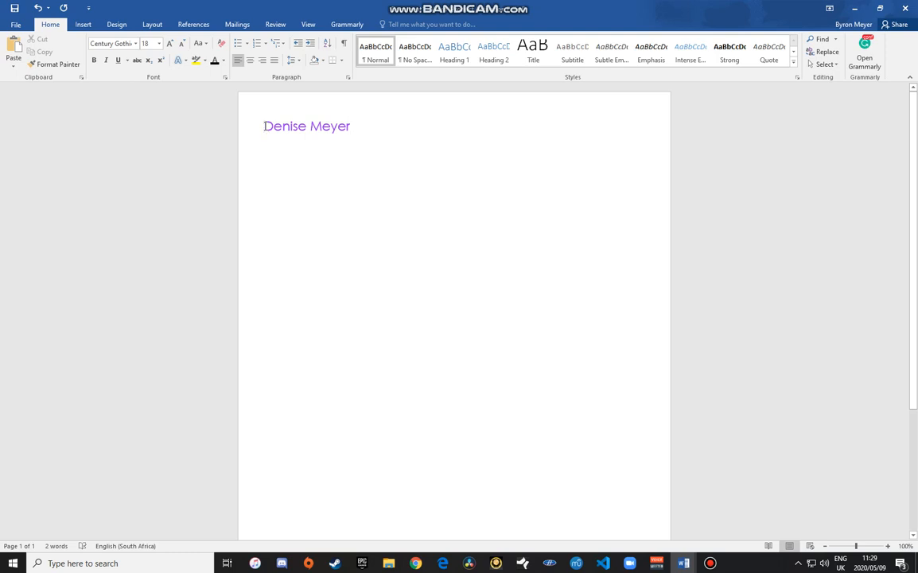
Step: Type the student's name in bold underline, then 'Natural Sciences and Technology project', and start a new line
drag(263, 127, 358, 129)
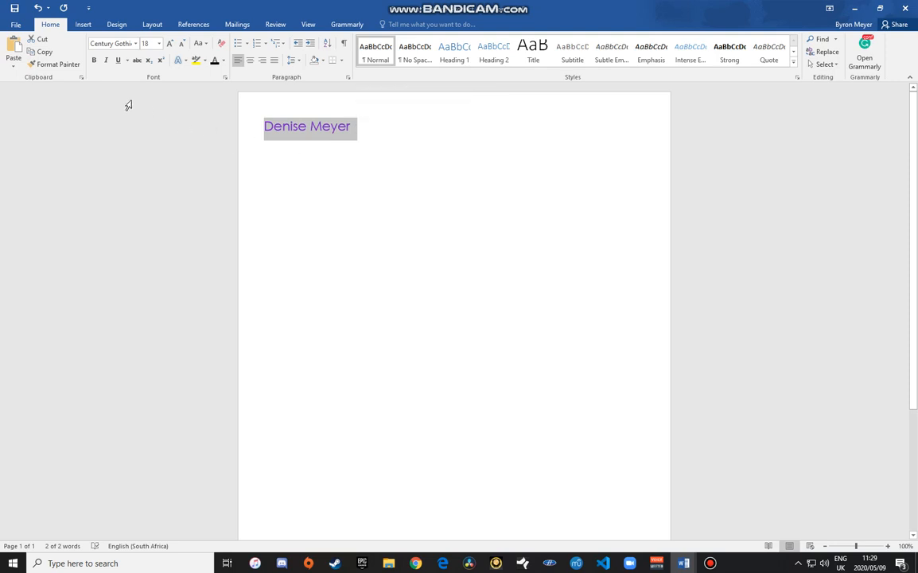
click(94, 60)
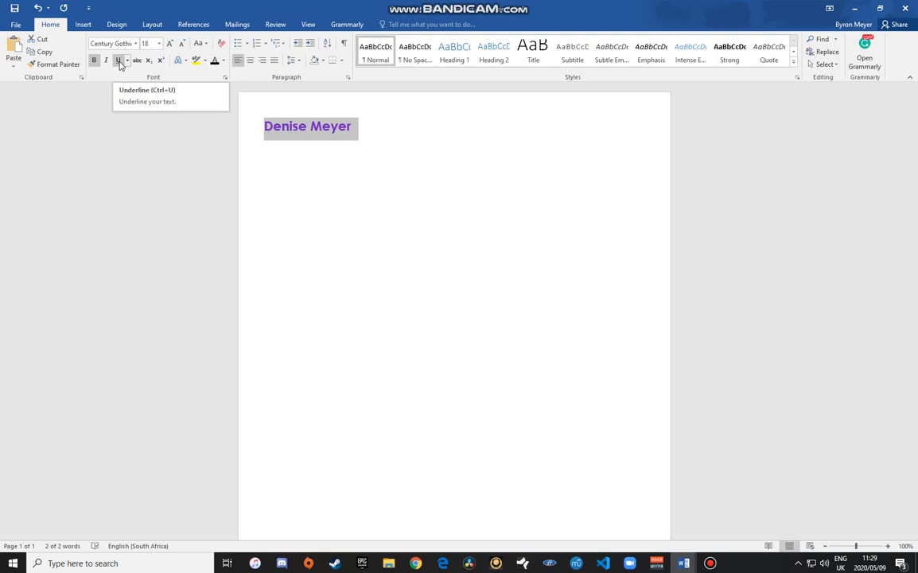
click(119, 62)
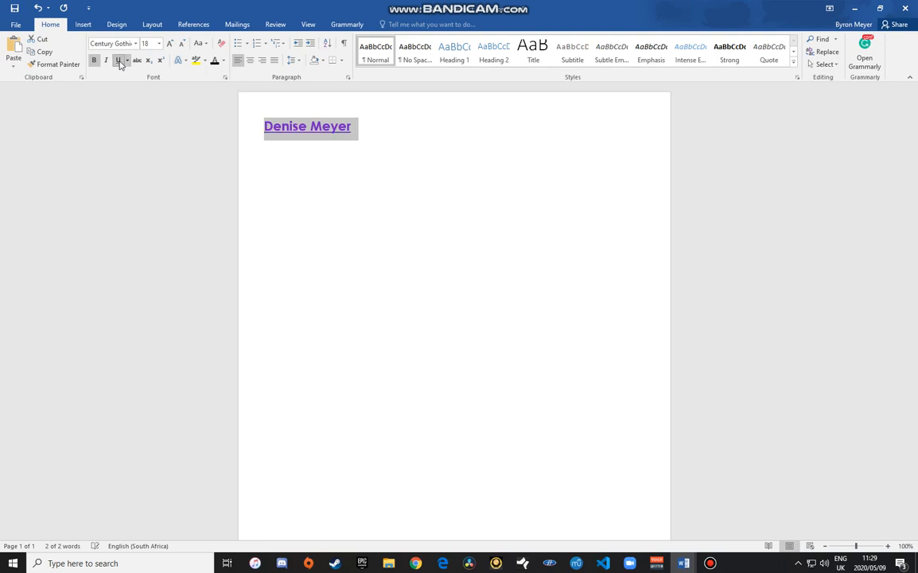
click(367, 129)
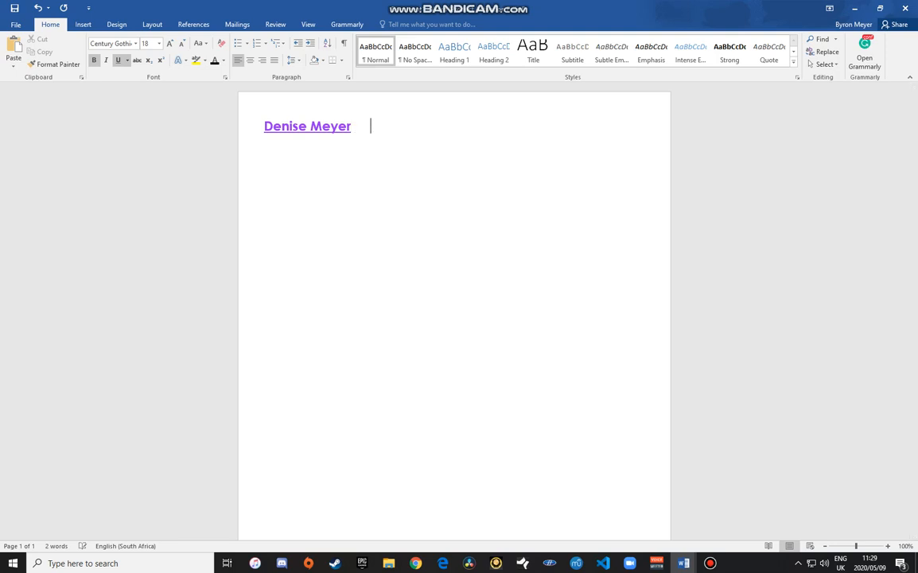
text(Natural)
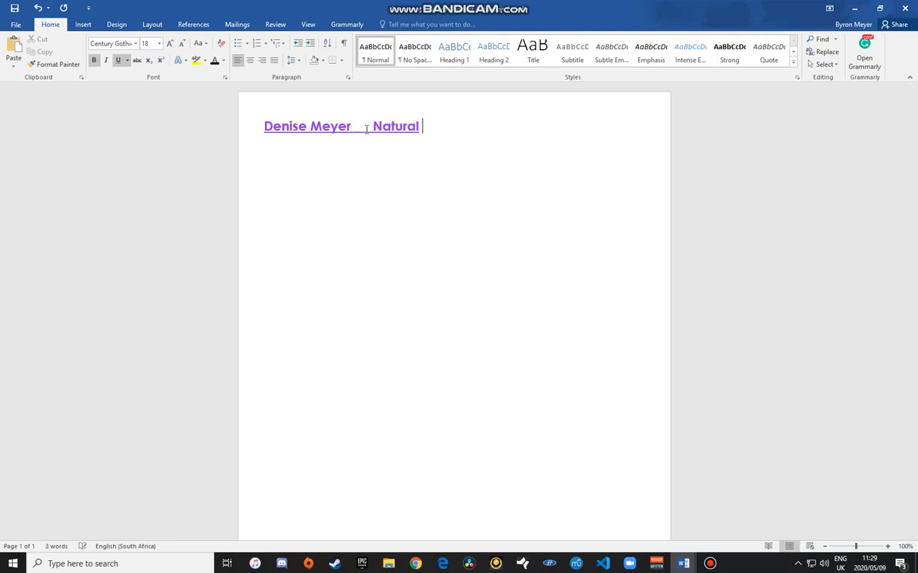
text( Sciences )
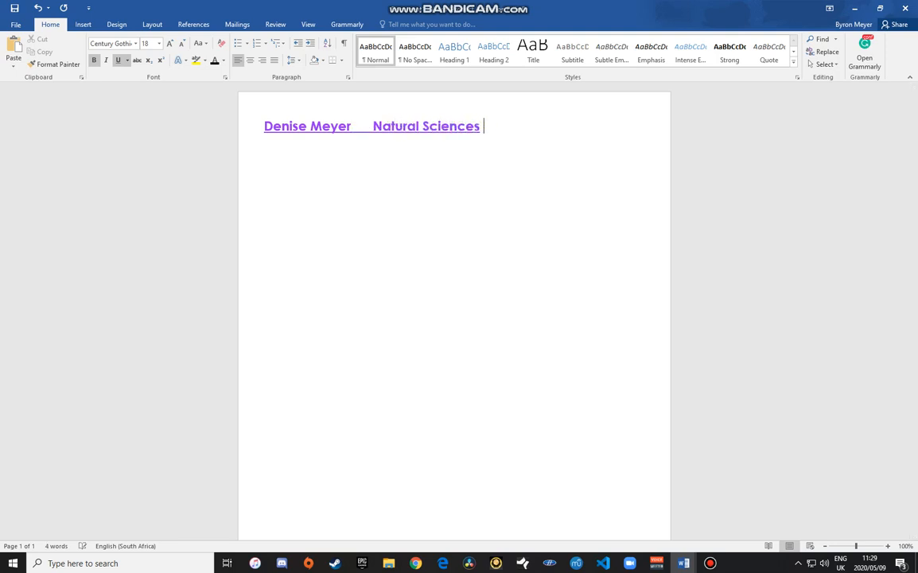
text(and Technolo)
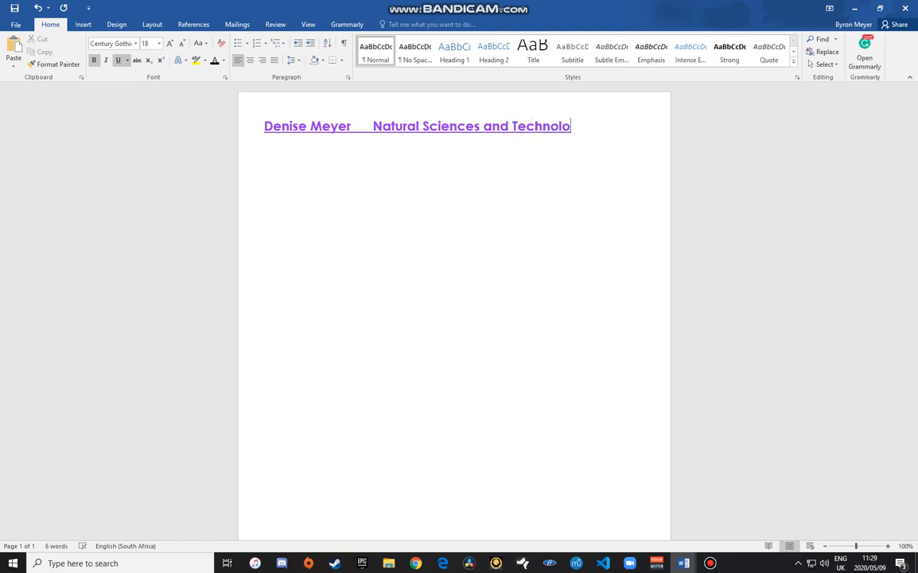
text(gy project)
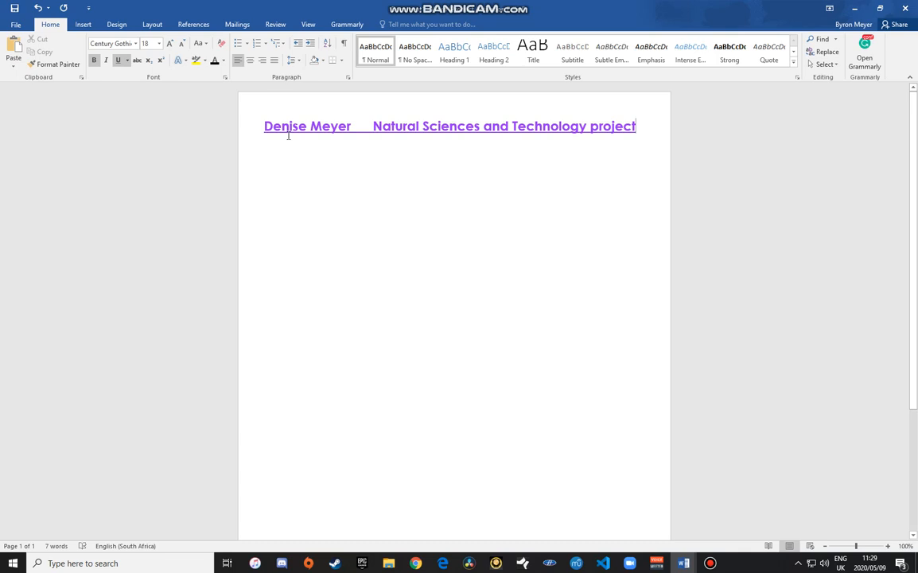
key(Return)
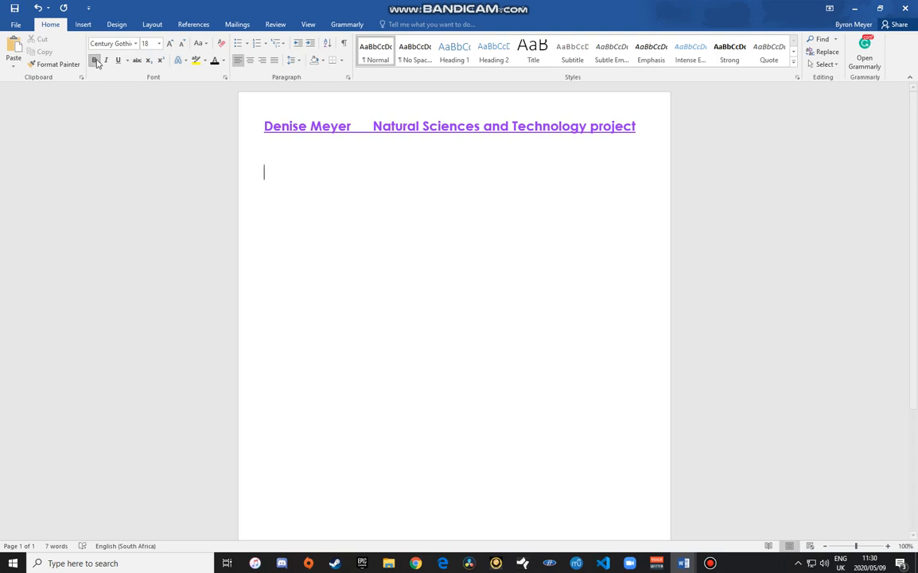
Step: Switch the text colour to blue and type the 'Raw materials' heading on its own line
click(226, 62)
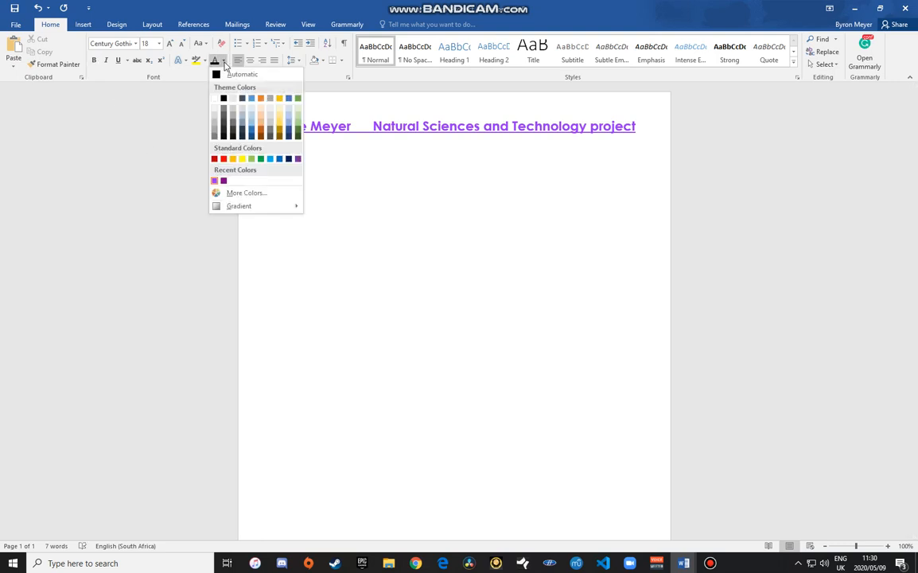
click(251, 132)
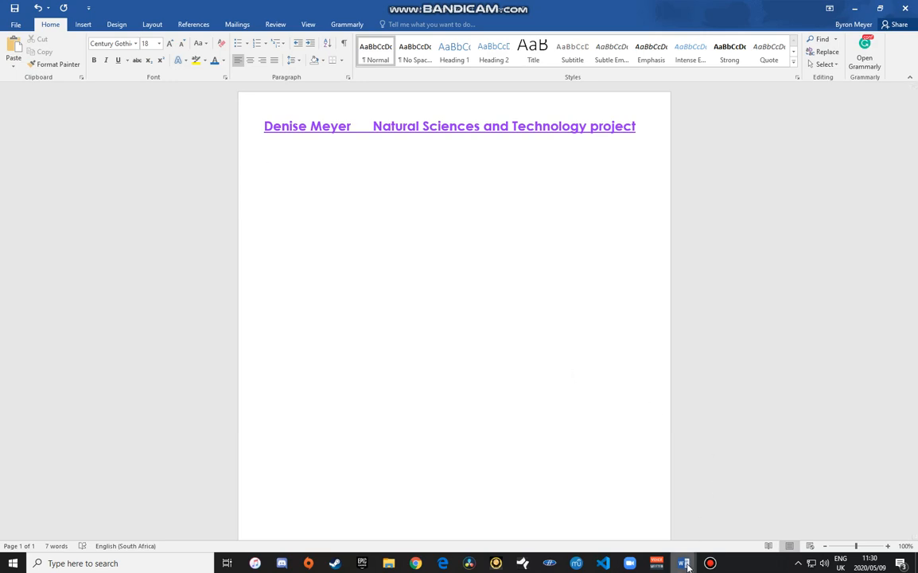
mouse_move(685, 559)
click(638, 535)
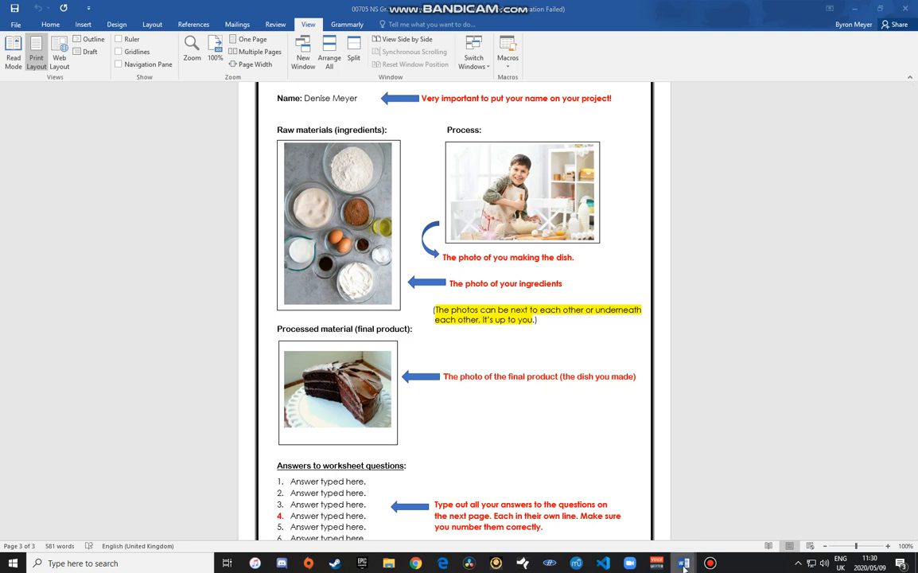
mouse_move(683, 565)
click(727, 521)
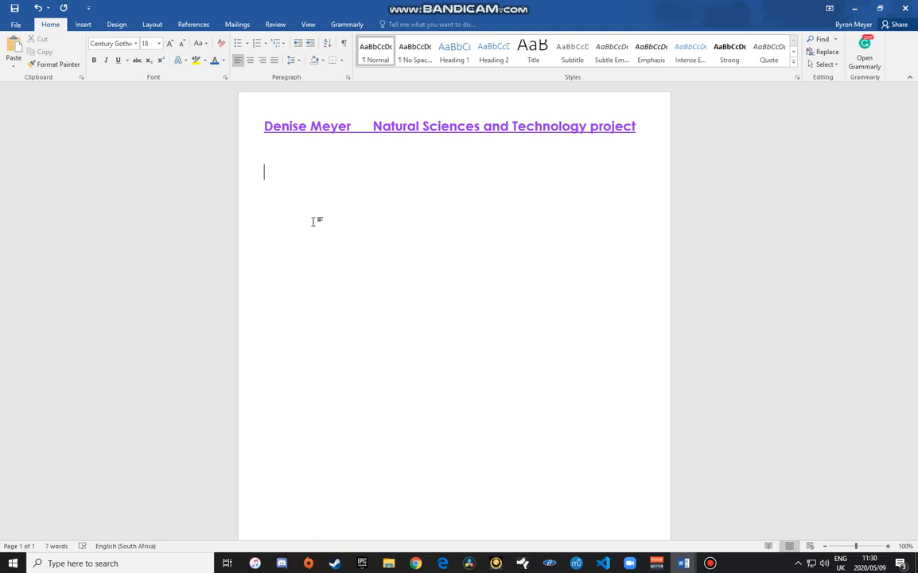
text(Raw material)
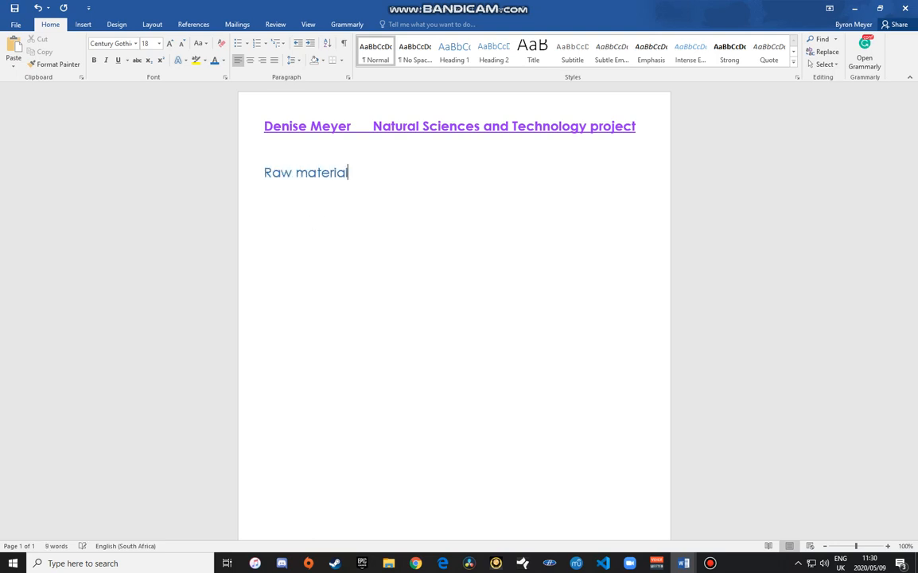
text(s)
key(Return)
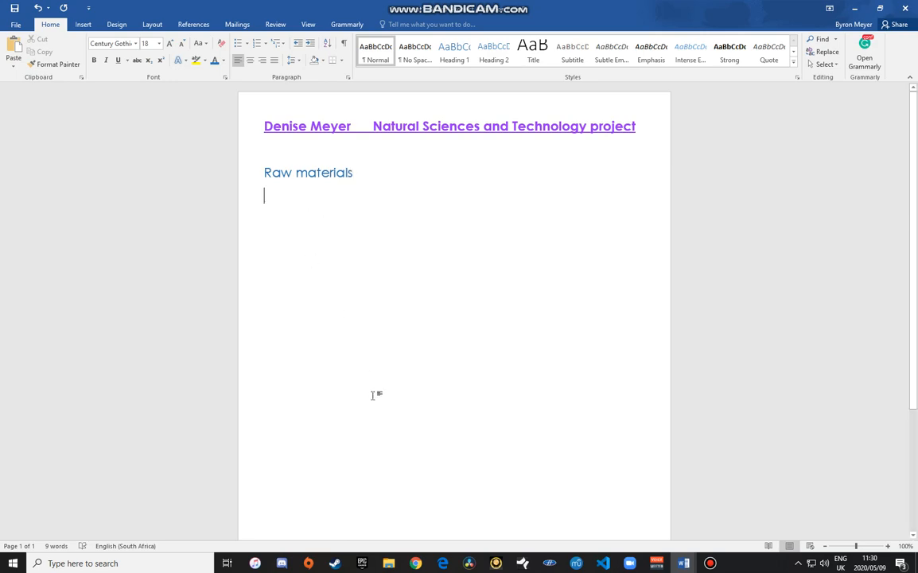
Step: Copy Ingredients.jpg from the NS PROJECT folder and go back to the Word document
click(385, 562)
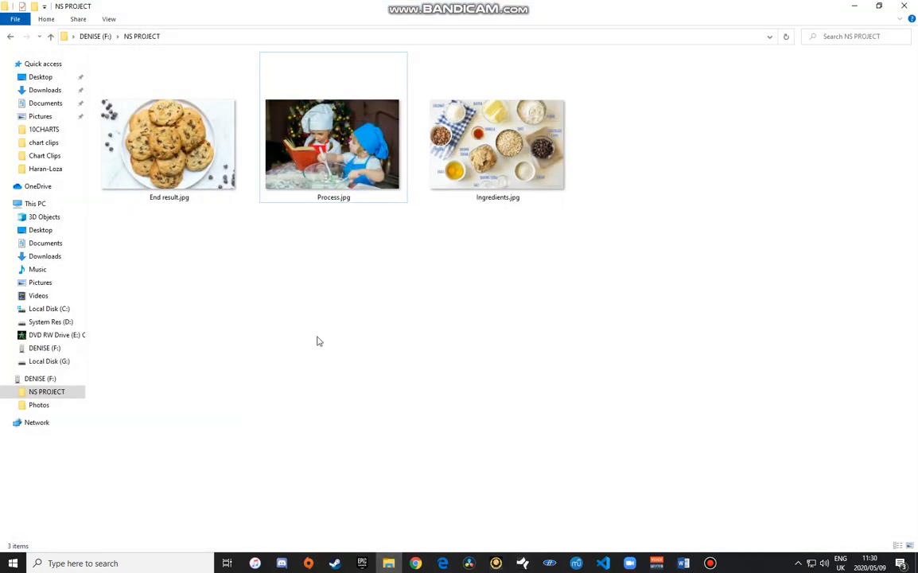
right_click(483, 149)
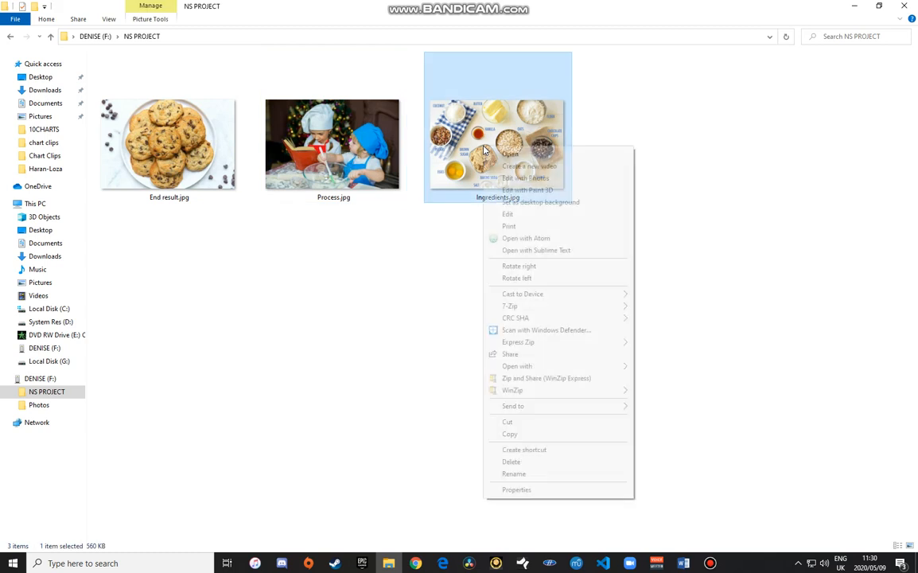
right_click(468, 153)
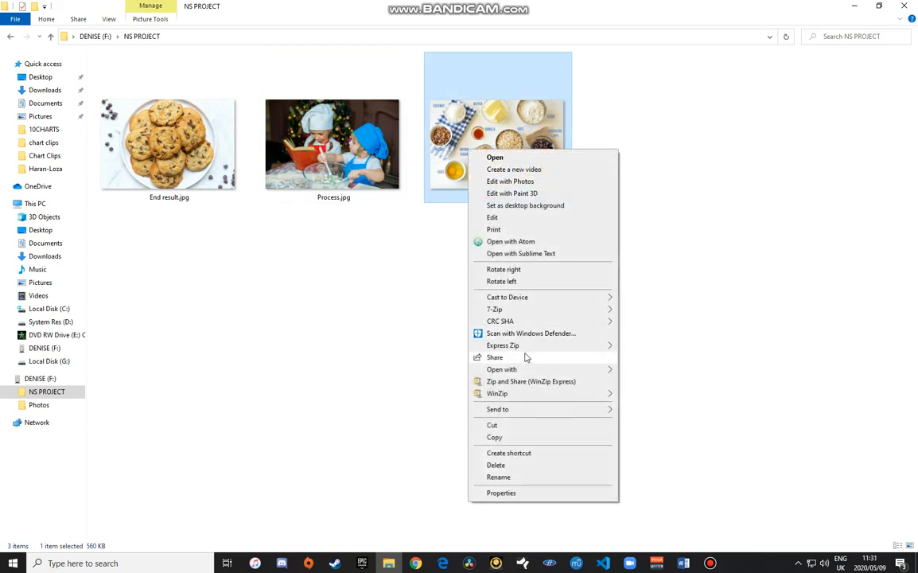
click(495, 438)
click(684, 564)
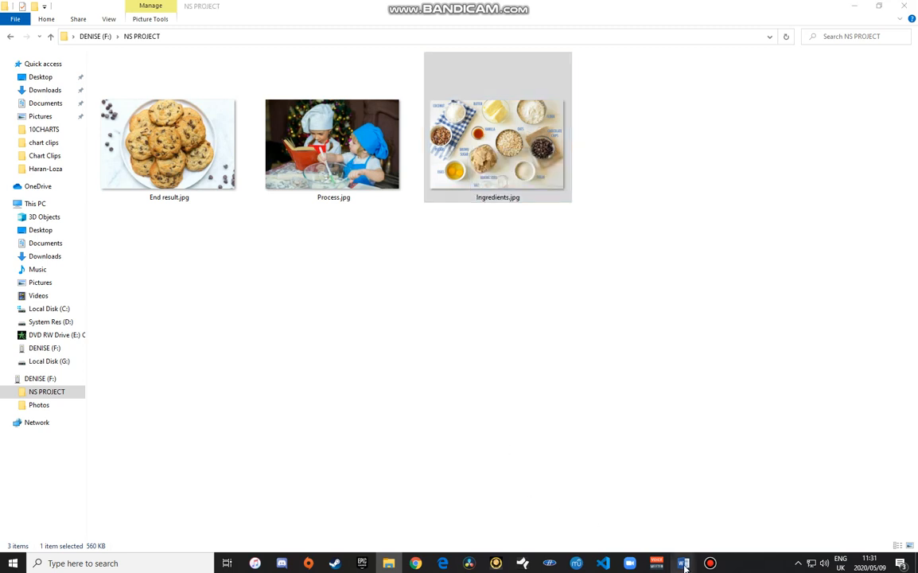
click(632, 497)
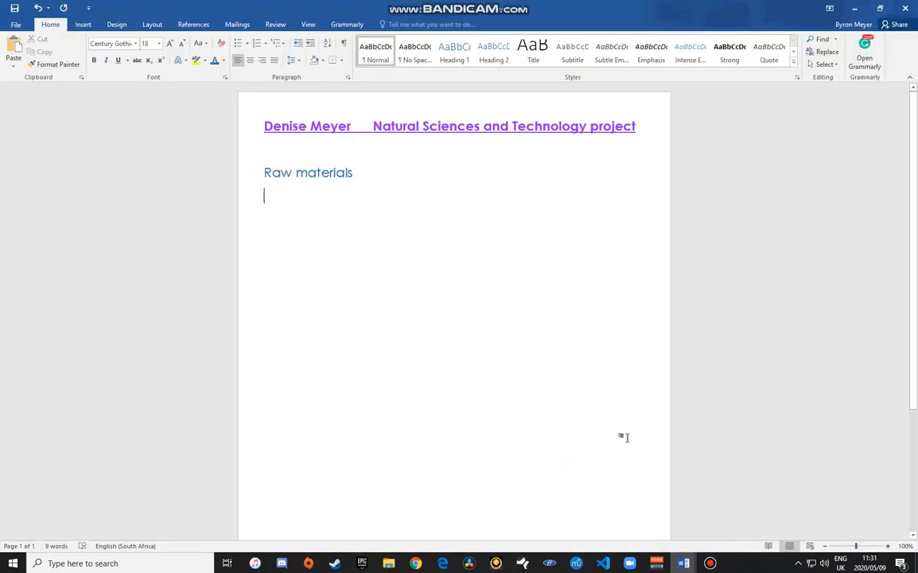
Step: Paste the ingredients photo under 'Raw materials' and resize it to roughly half width
right_click(272, 198)
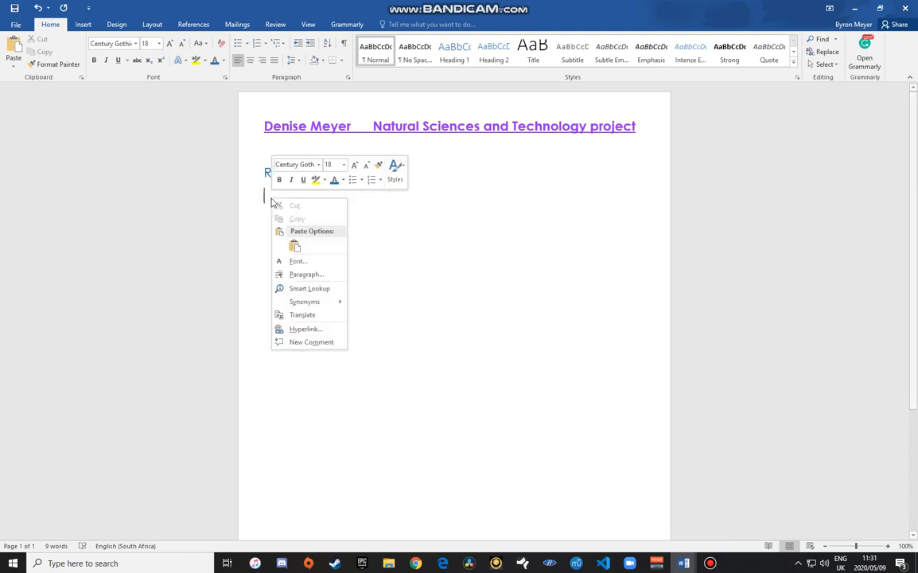
click(295, 247)
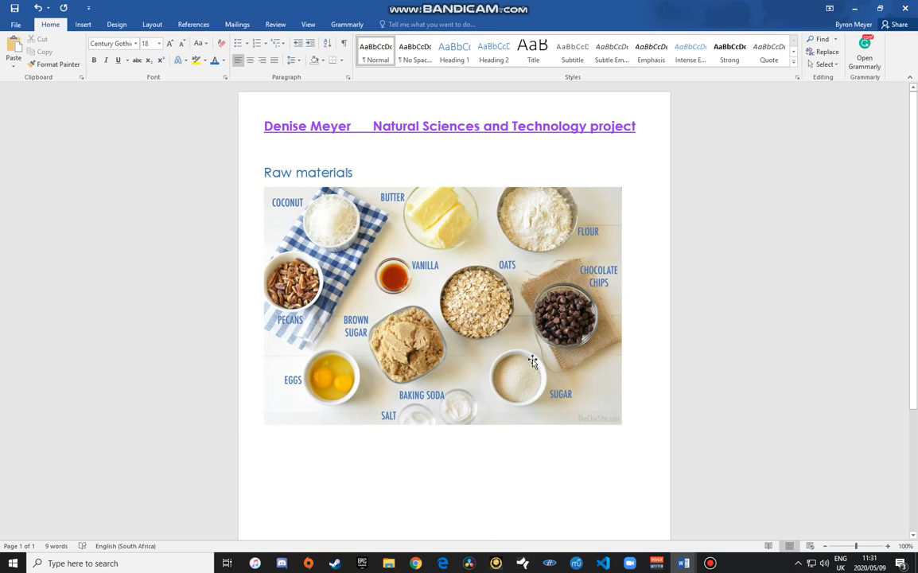
click(611, 413)
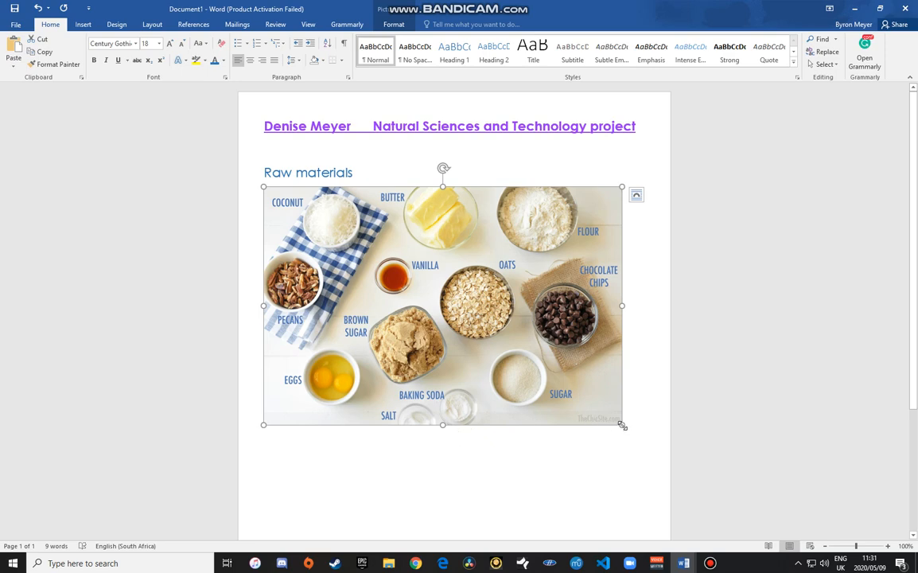
drag(621, 422, 441, 321)
click(511, 318)
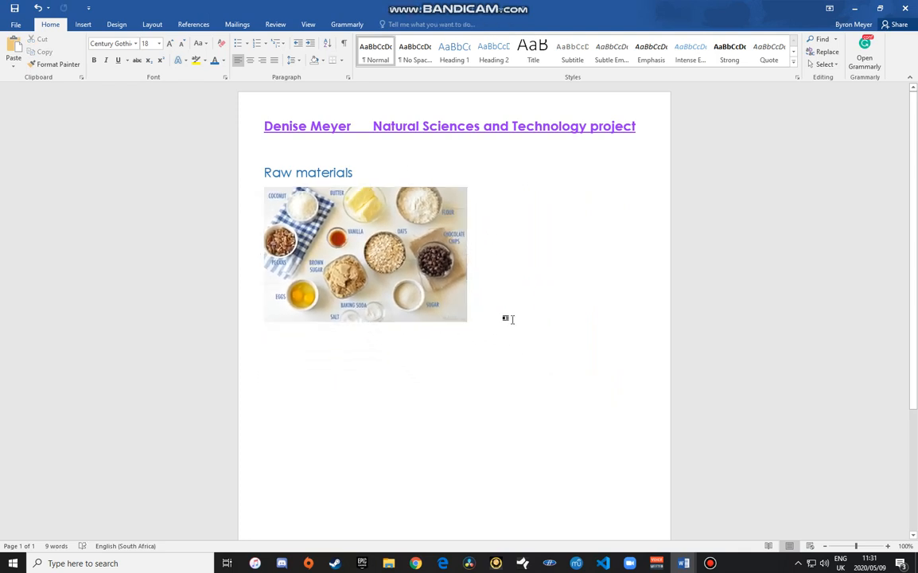
Step: Add a 'Process:' heading below the photo and a colon after 'Raw materials'
key(Return)
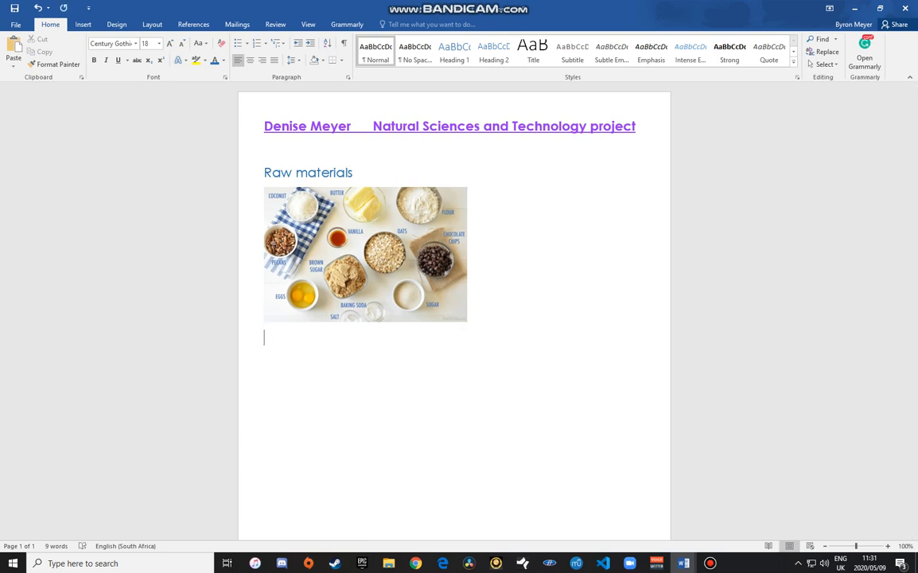
text(Pro)
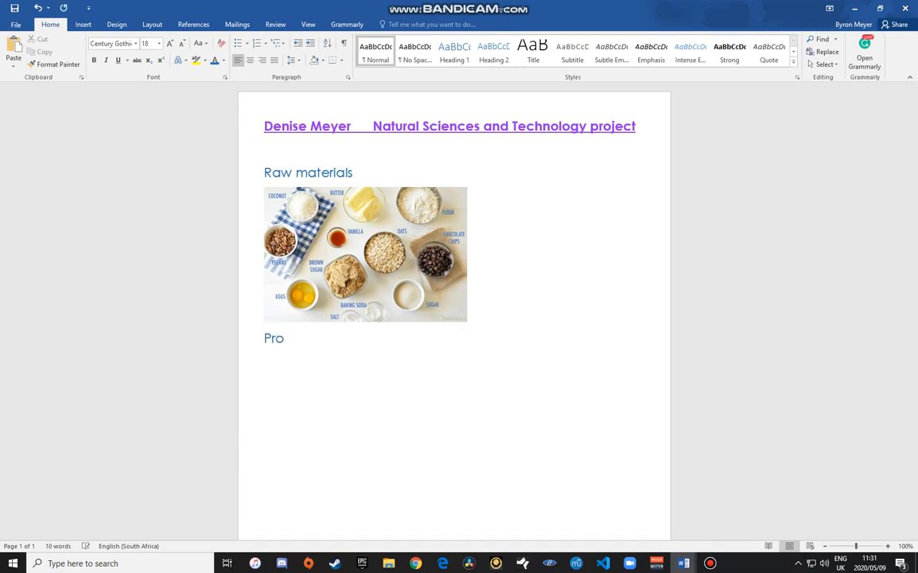
text(cess:)
click(384, 174)
text(:)
click(360, 337)
key(Return)
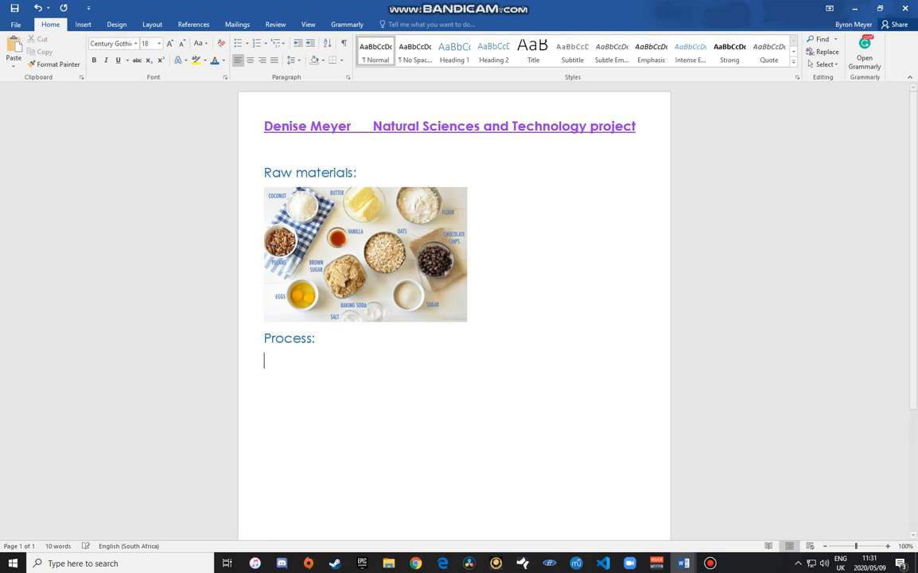
Step: Copy Process.jpg from the NS PROJECT folder and return to the Word document
click(387, 563)
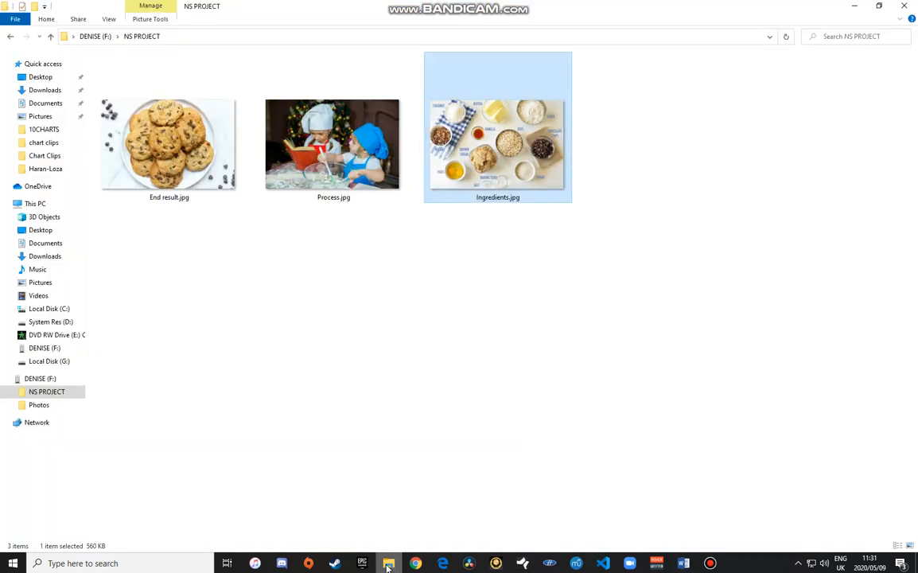
click(331, 134)
right_click(330, 134)
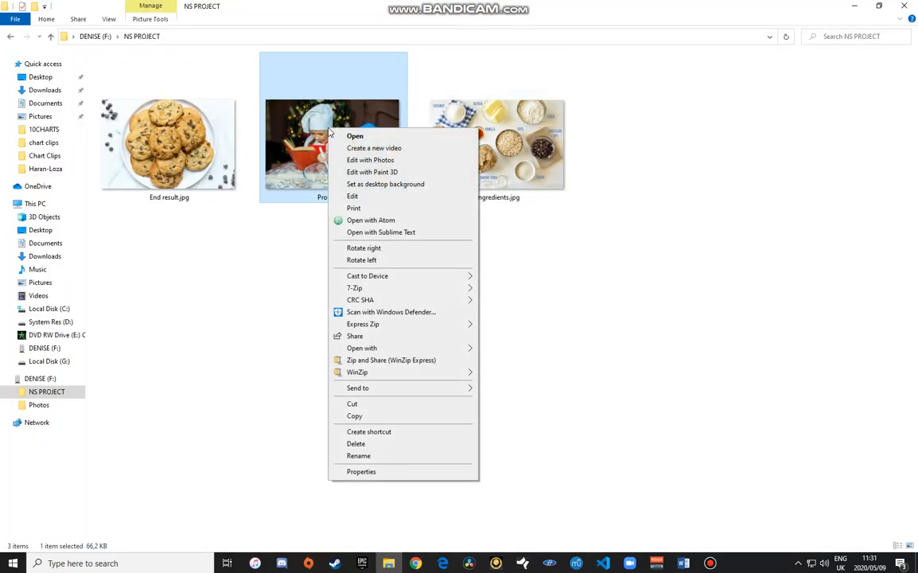
click(366, 415)
click(683, 564)
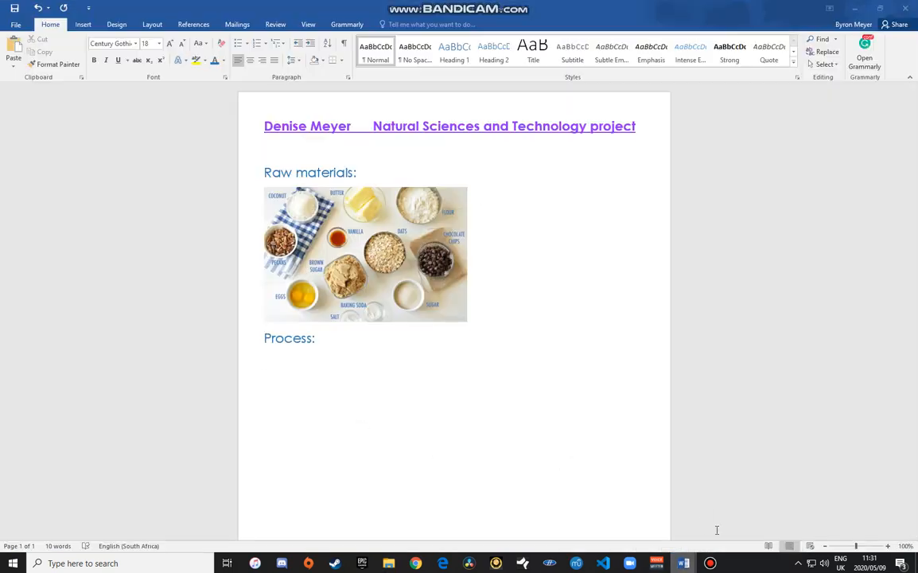
Step: Paste the children-baking photo under 'Process:' and enlarge it to the ingredients photo's width
right_click(270, 362)
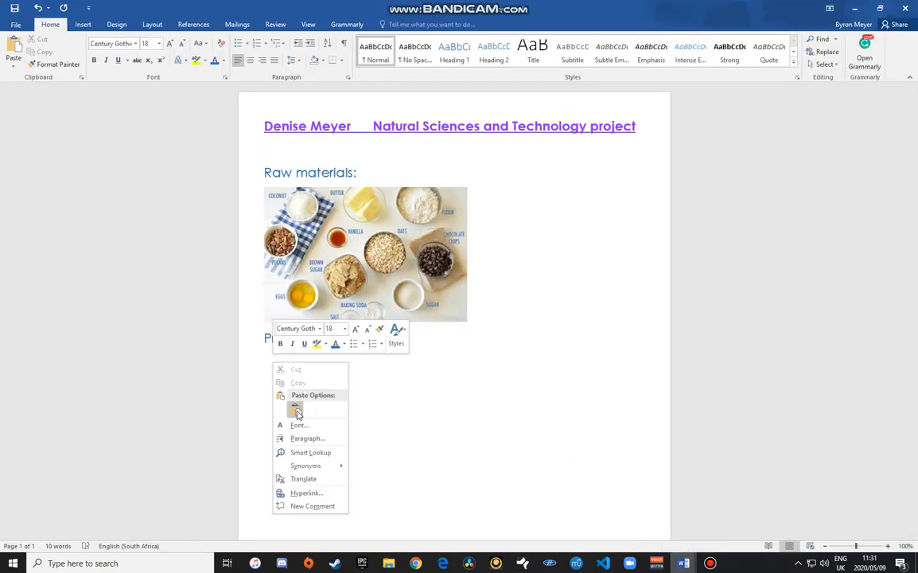
click(263, 410)
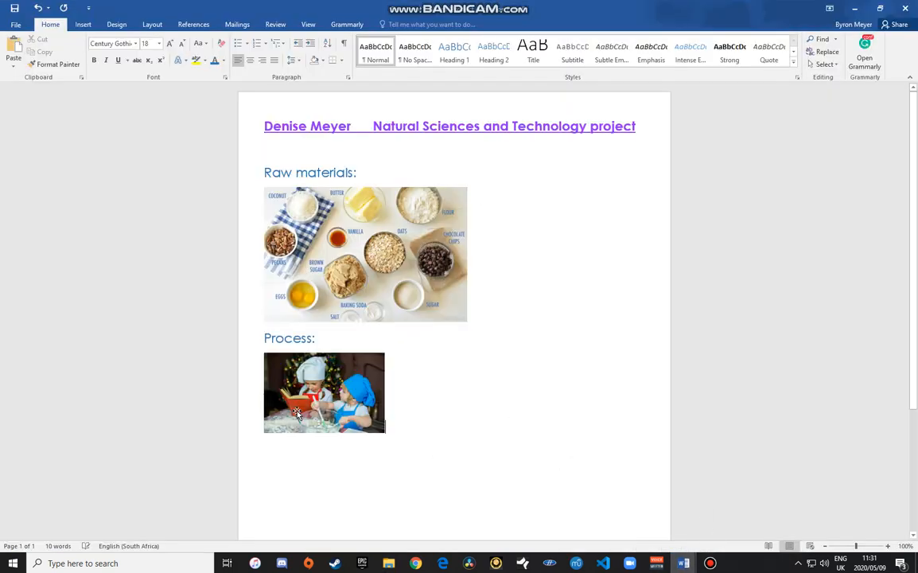
click(349, 407)
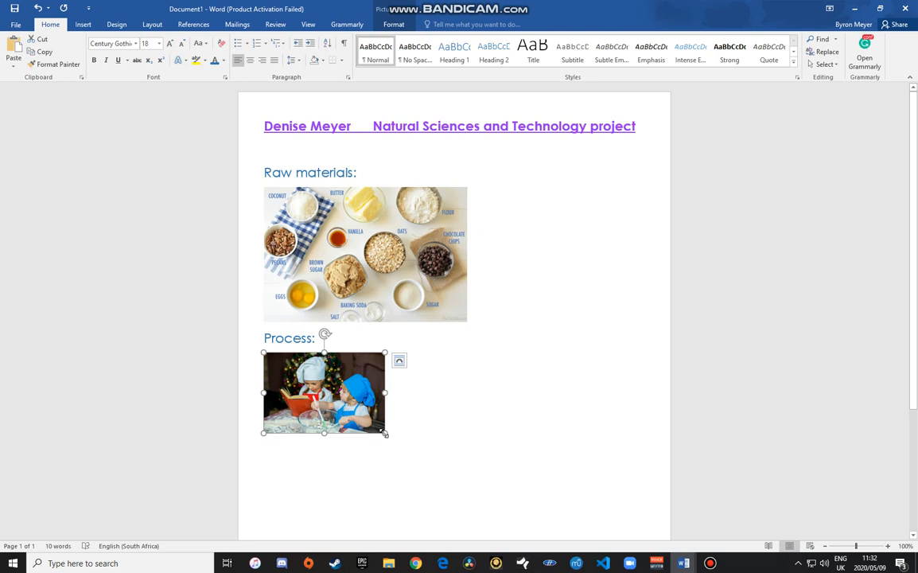
drag(385, 433, 467, 486)
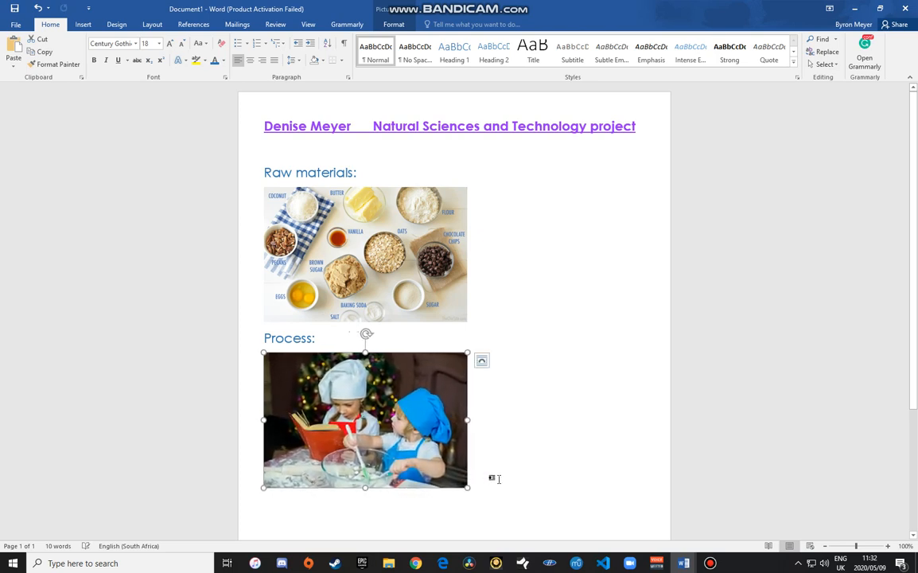
click(503, 474)
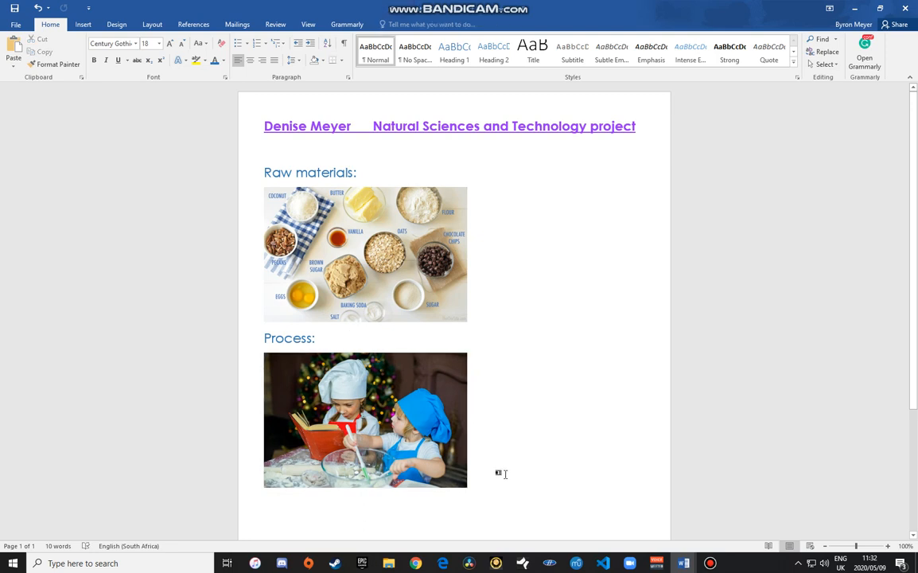
Step: Type the 'Processed material:' heading, then copy End result.jpg from the NS PROJECT folder
key(Return)
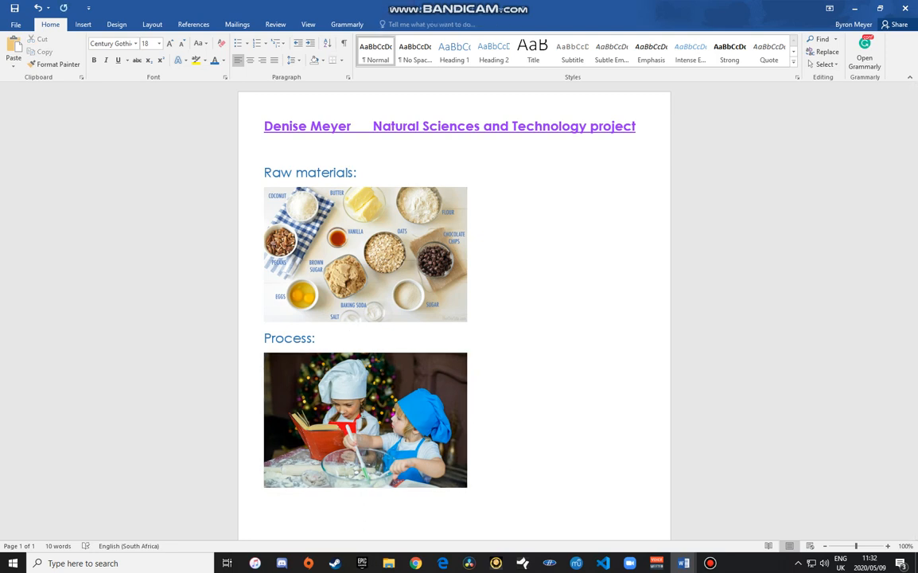
text(Processed materi)
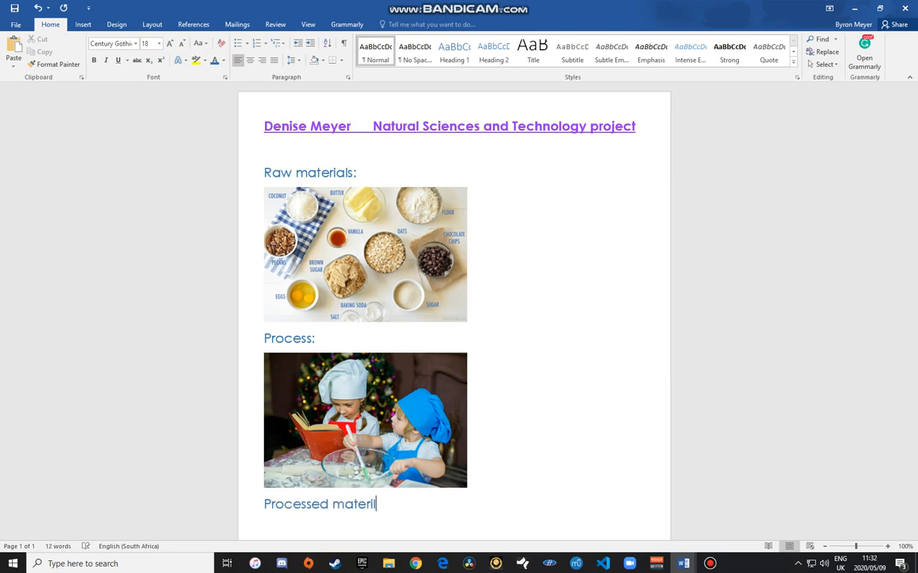
text(al :)
click(389, 563)
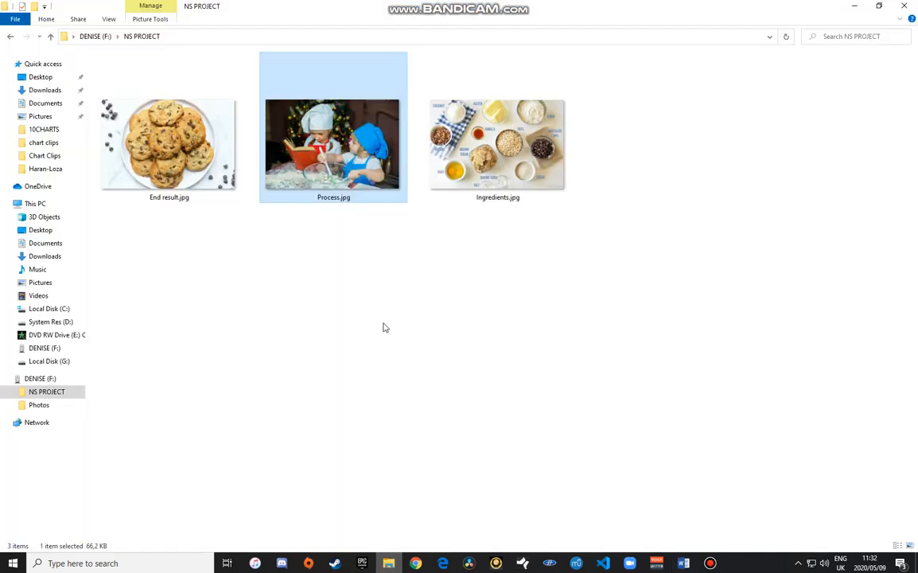
right_click(186, 132)
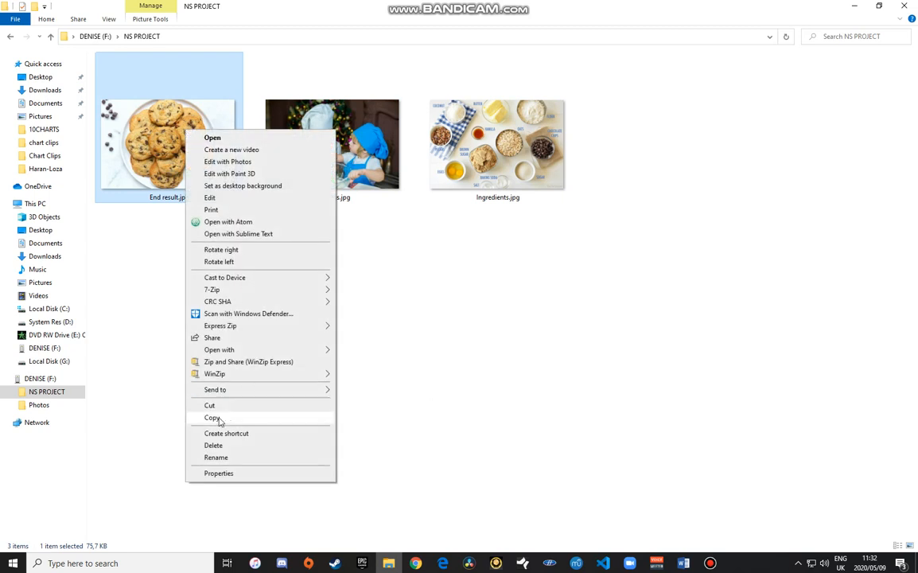
click(211, 417)
mouse_move(678, 562)
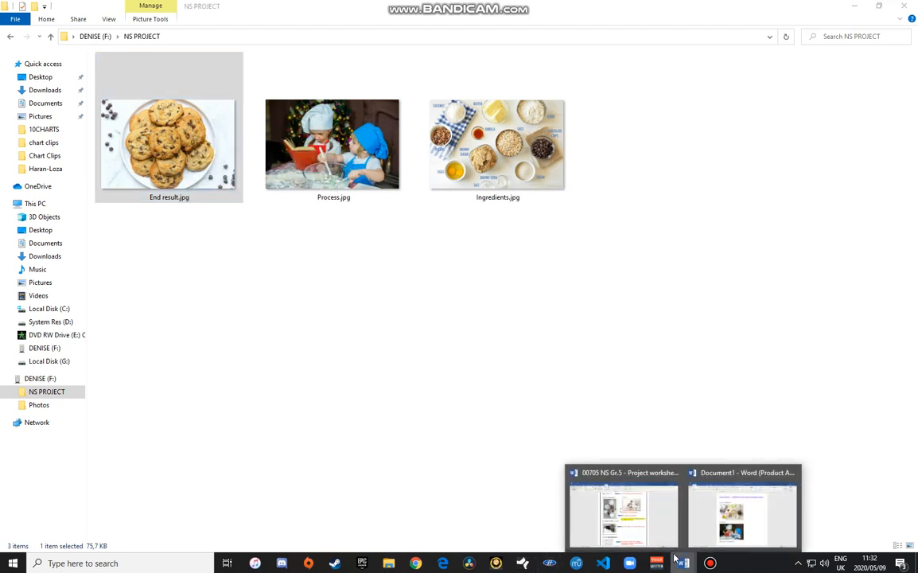
click(671, 476)
Step: Paste the cookie photo under 'Processed material:', shrink it to match the others, and add a new line
scroll(408, 431, down, 3)
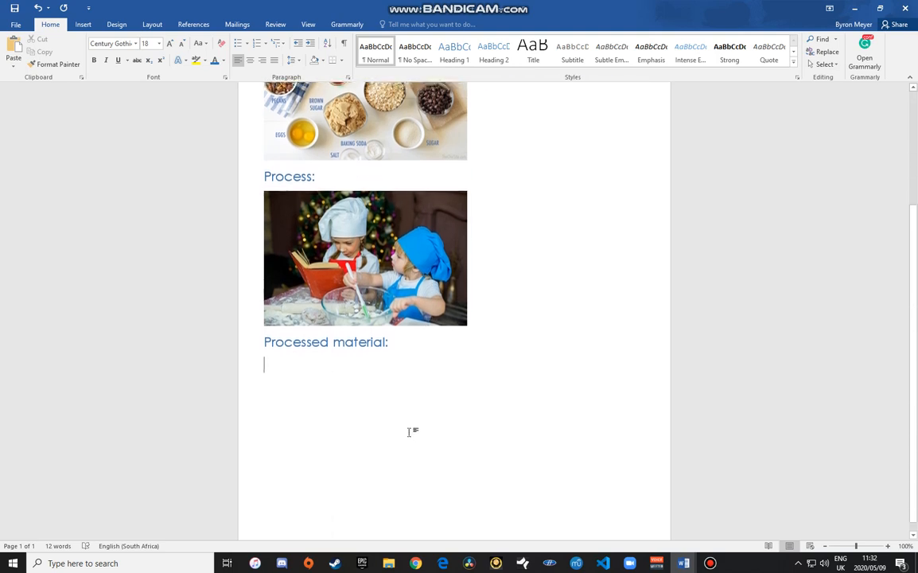
right_click(275, 355)
click(298, 404)
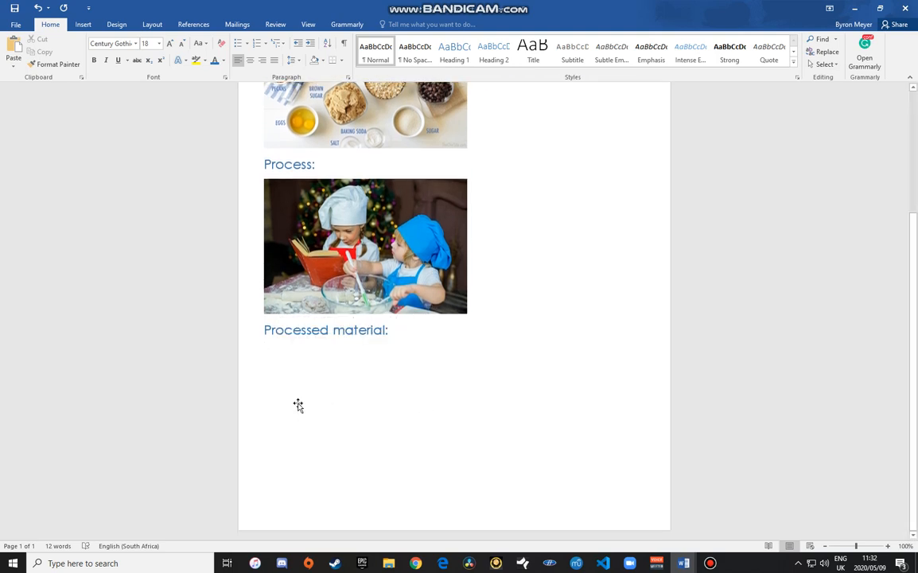
click(413, 350)
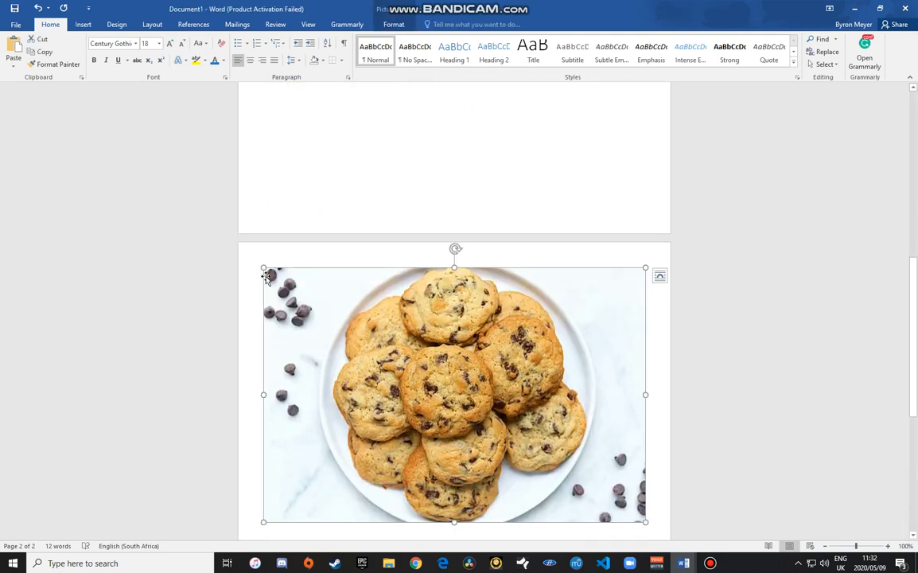
drag(267, 276, 417, 351)
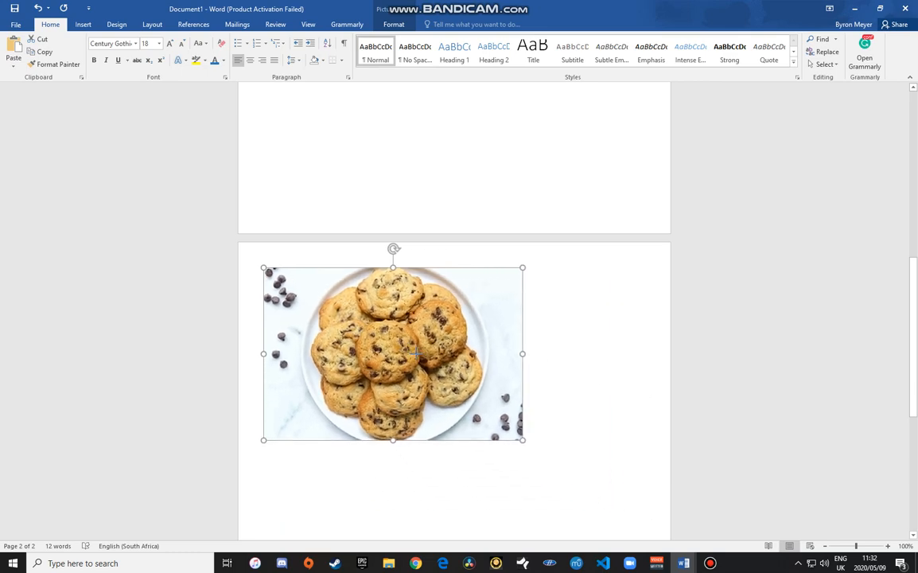
drag(515, 430, 464, 395)
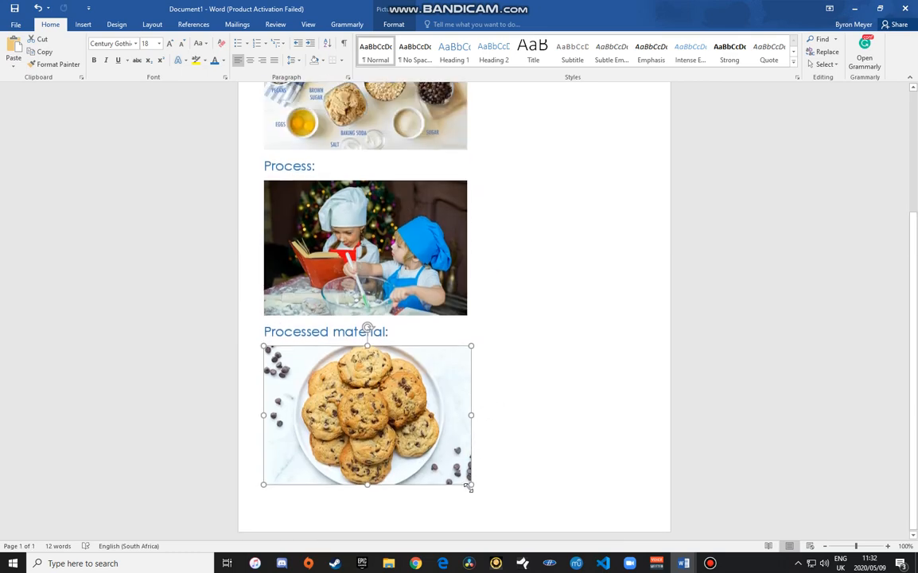
drag(468, 484, 465, 479)
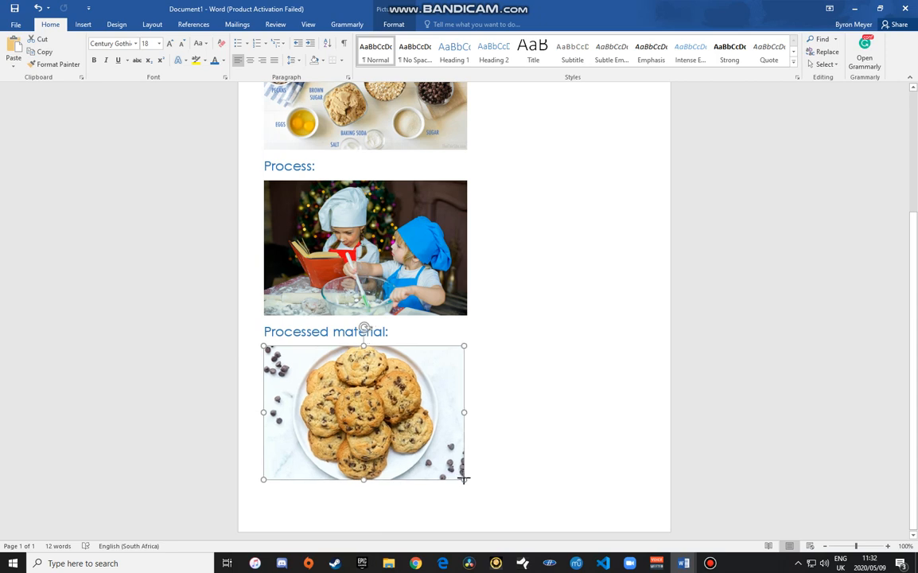
click(517, 475)
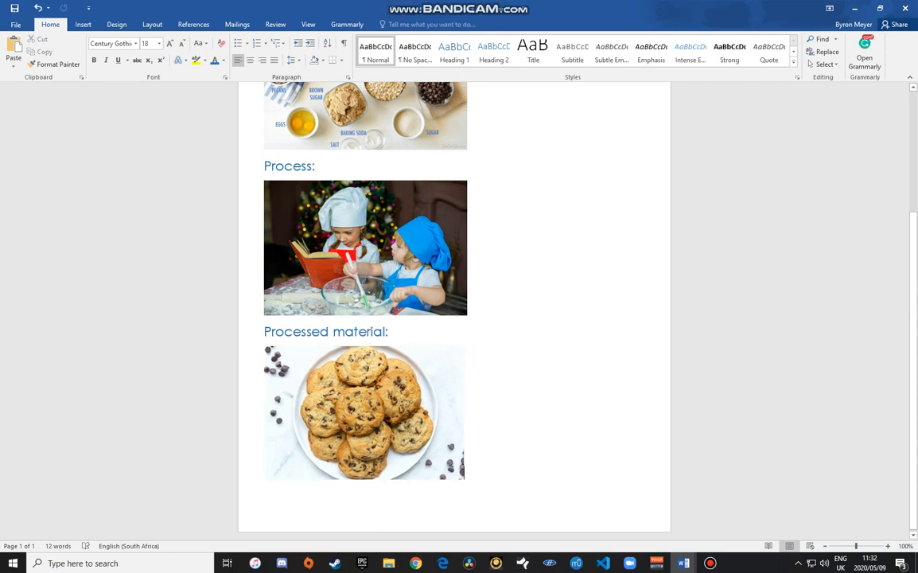
key(Return)
key(Return)
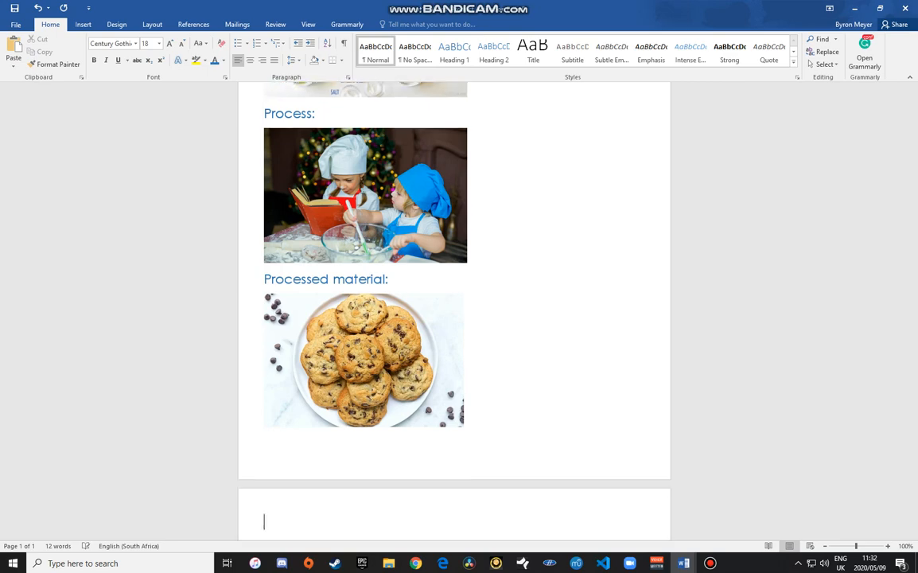
click(683, 563)
click(641, 524)
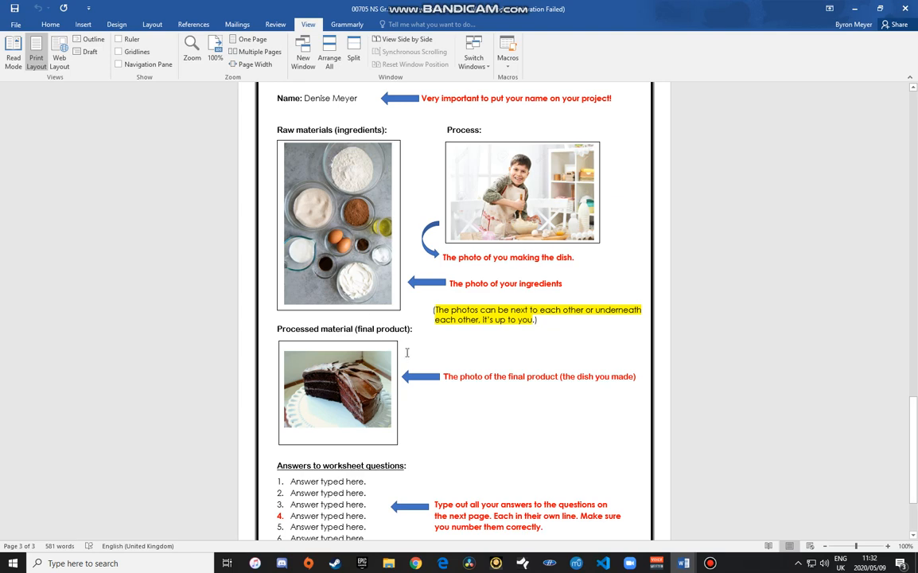
scroll(407, 352, down, 2)
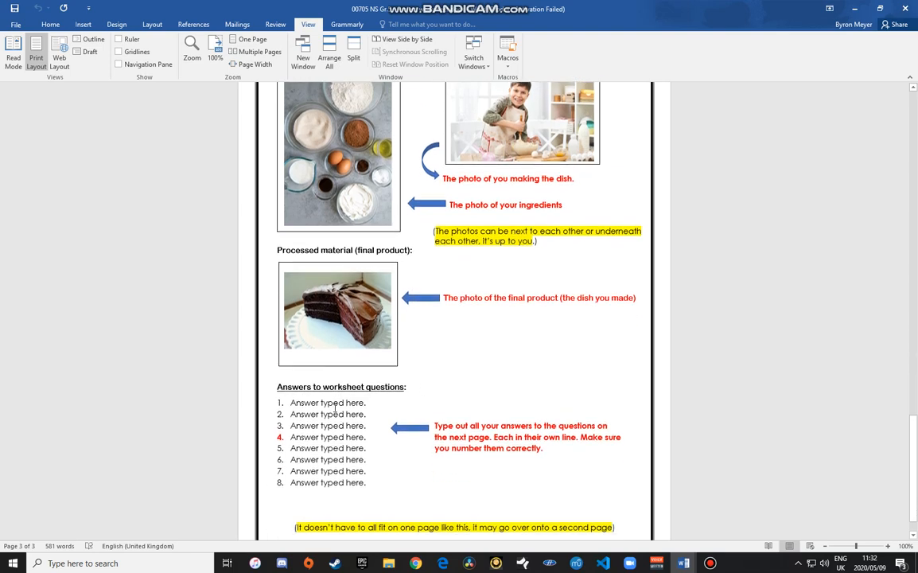
scroll(363, 426, down, 1)
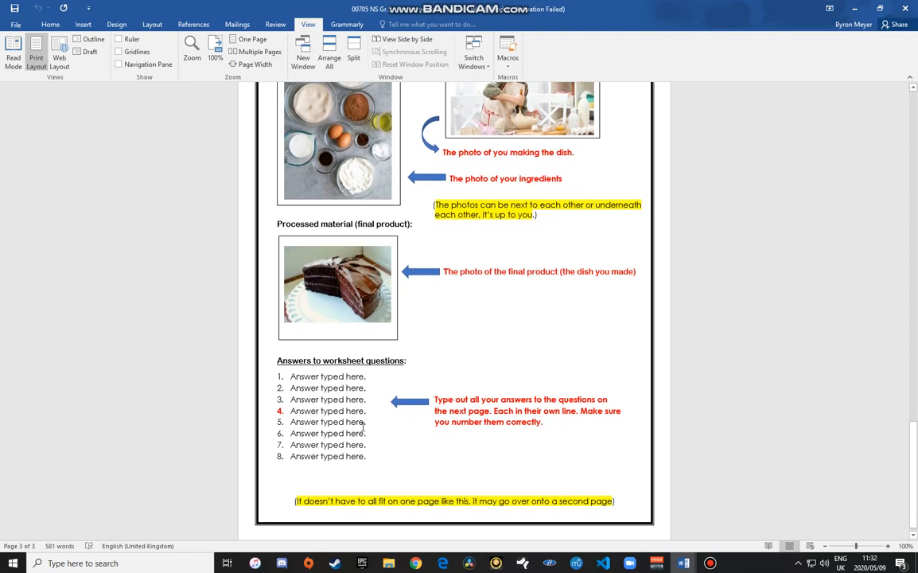
mouse_move(683, 563)
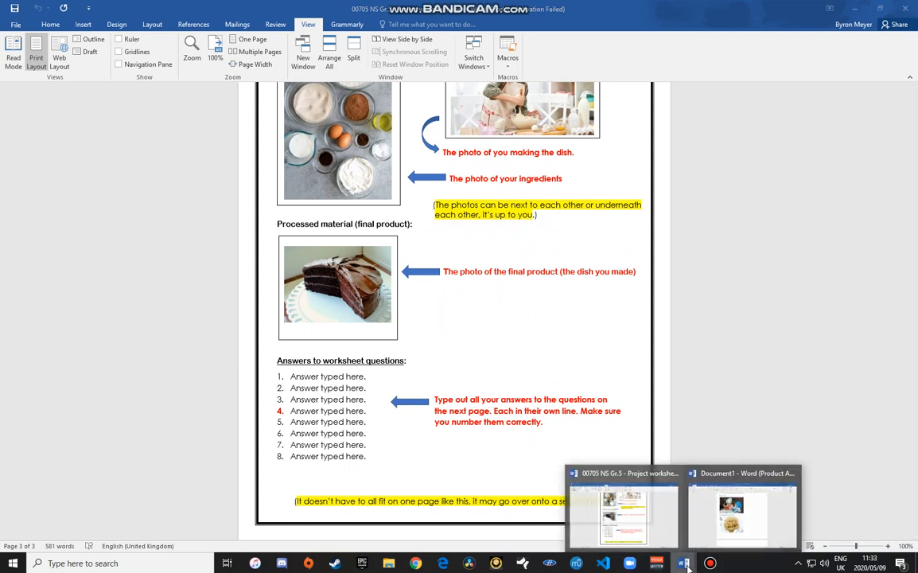
click(711, 533)
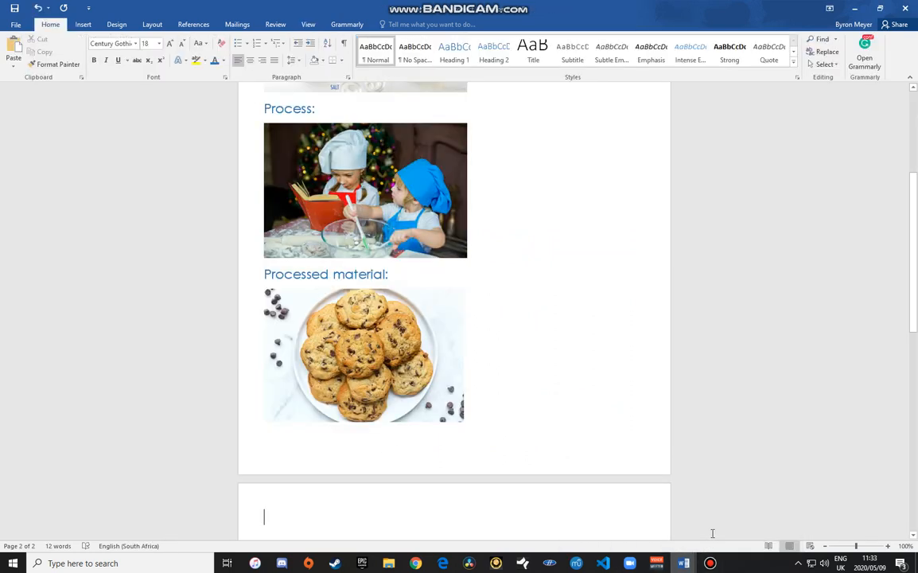
Step: Type the heading 'Answers to worksheet questions:' at the top of page 2 and start a new line
text(Answers)
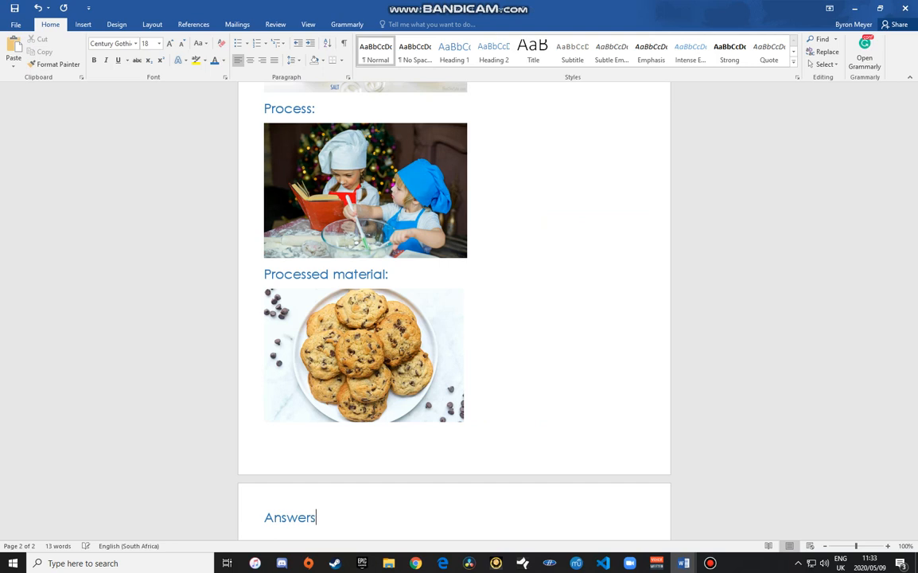
text( to worksheet ques)
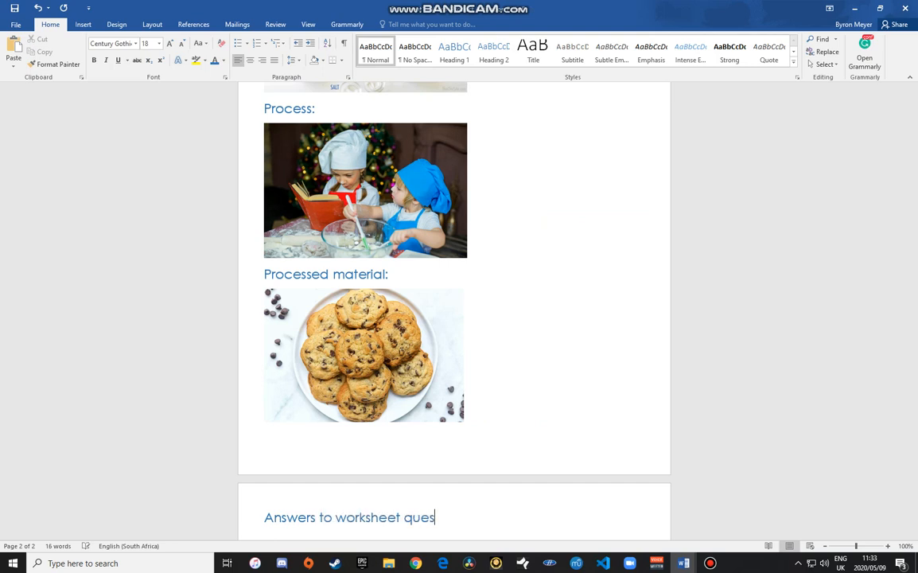
text(tions:)
key(Return)
scroll(705, 533, down, 1)
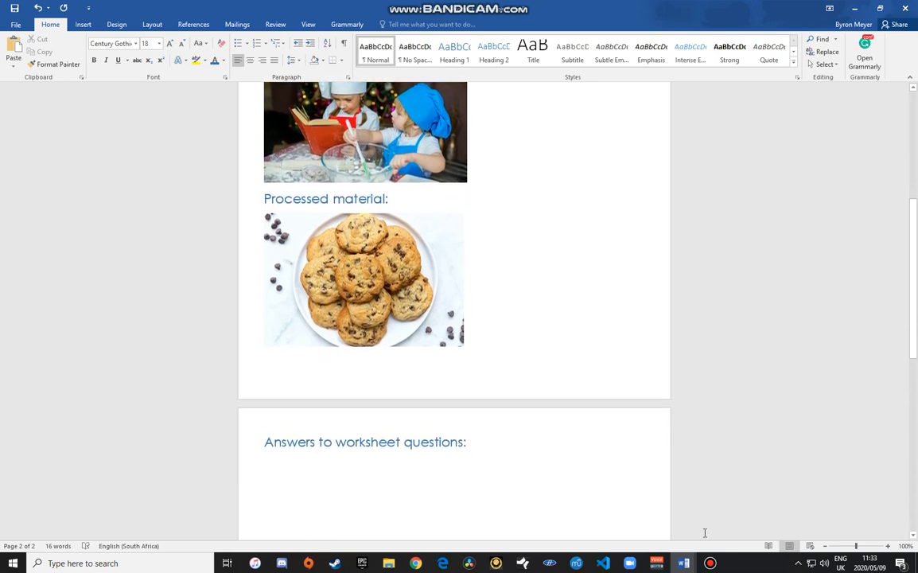
scroll(705, 533, down, 2)
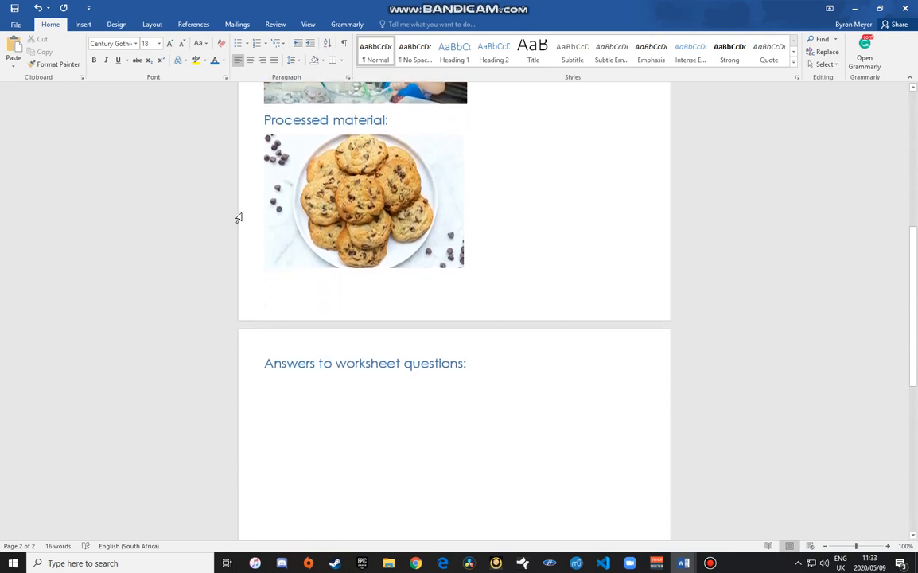
Step: Set the text to 12-point size with Automatic (black) font colour
click(159, 45)
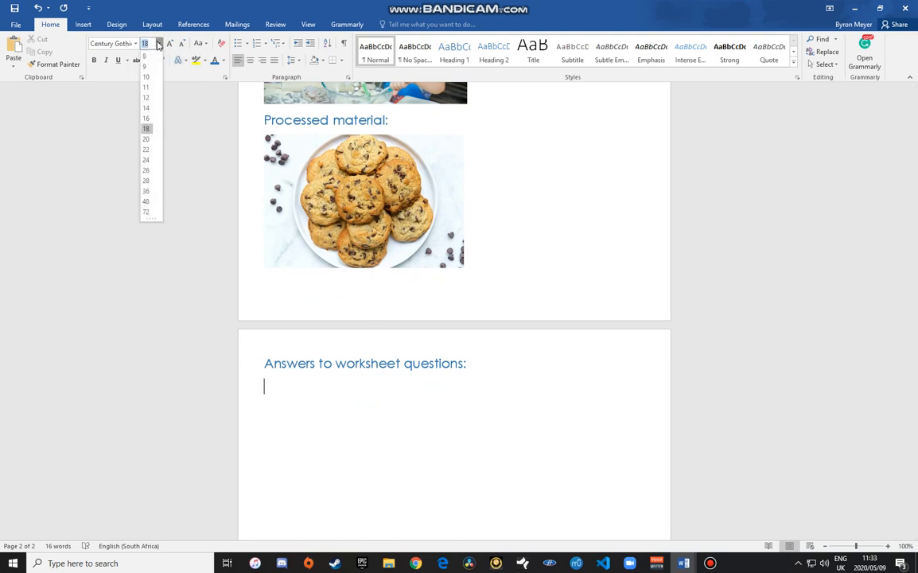
click(146, 97)
click(225, 61)
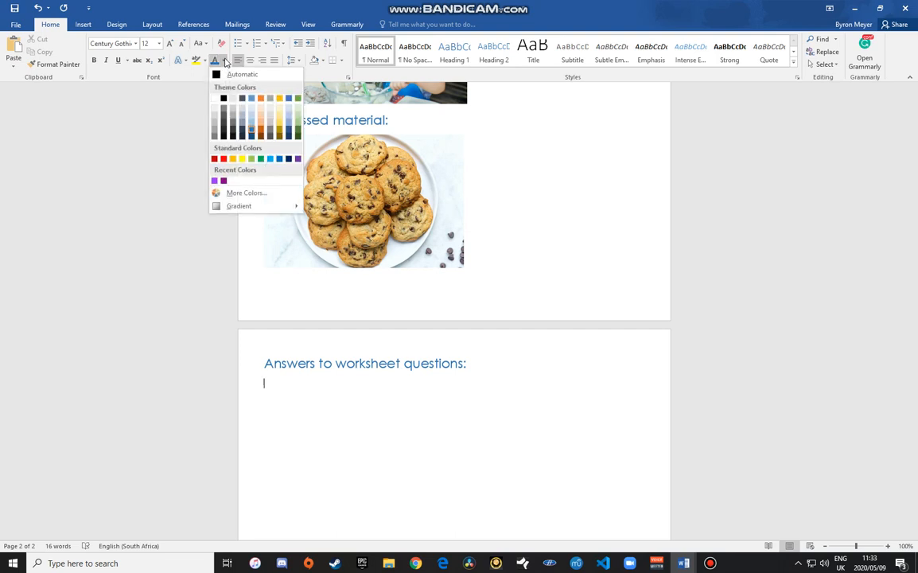
click(220, 74)
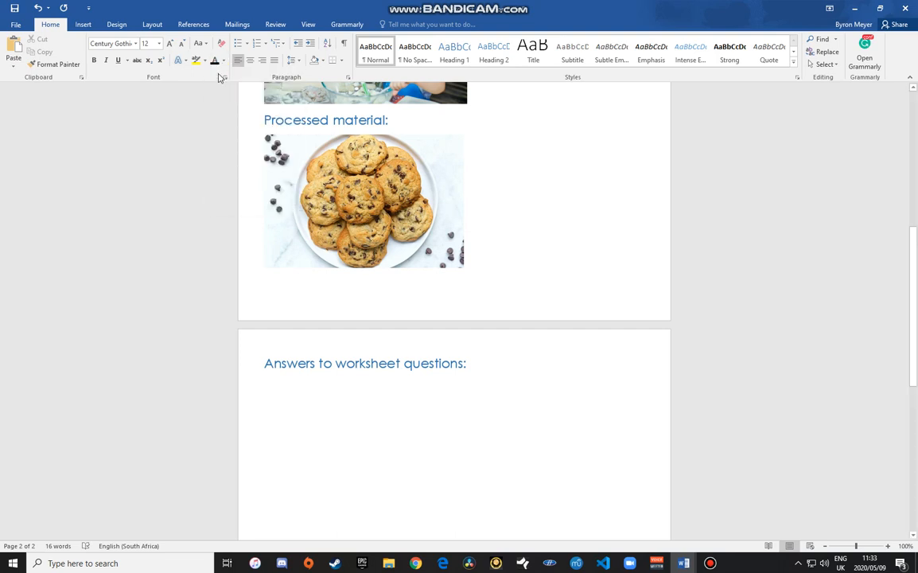
Step: Type a numbered list with two 'Answer' items and begin item 3
text(1.)
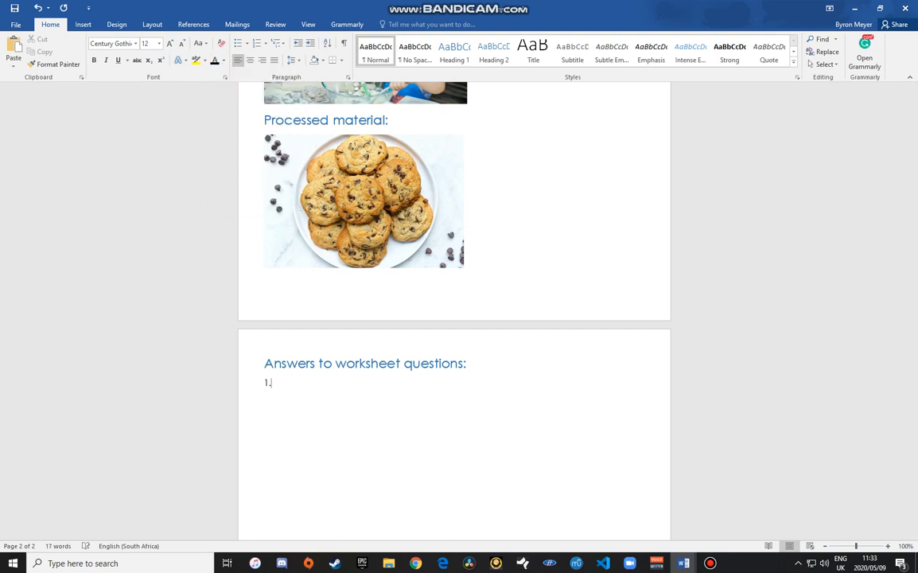
text( Answ)
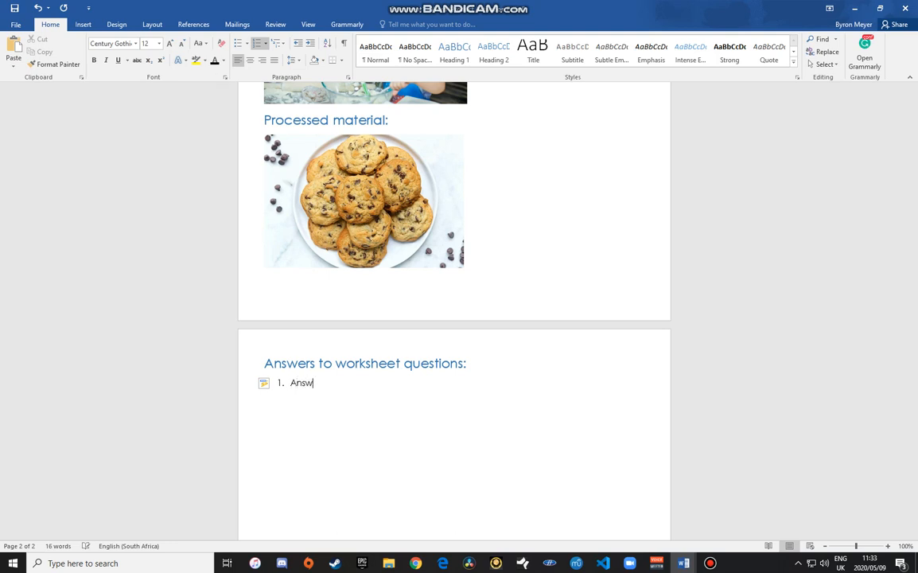
text(we)
key(BackSpace)
key(BackSpace)
key(BackSpace)
key(Return)
text(Answer)
key(Return)
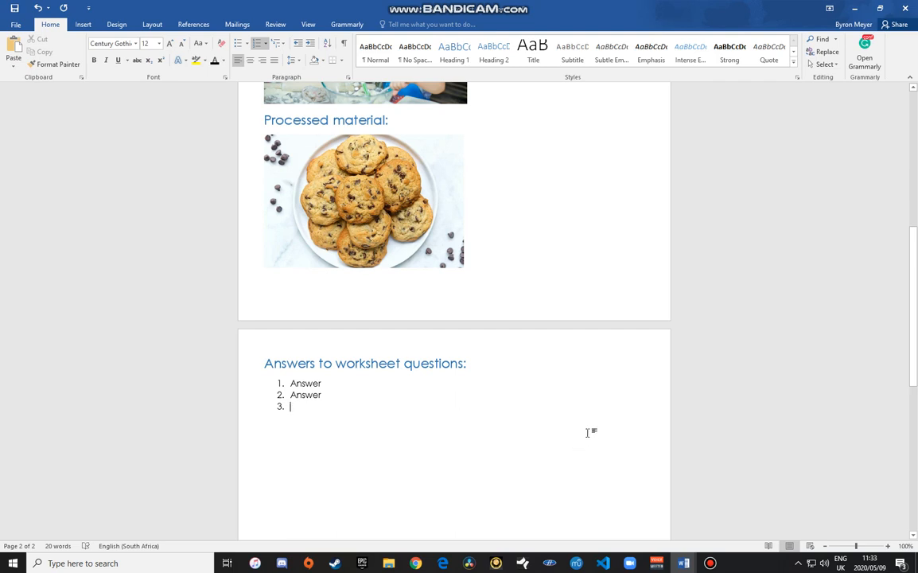
scroll(506, 444, up, 3)
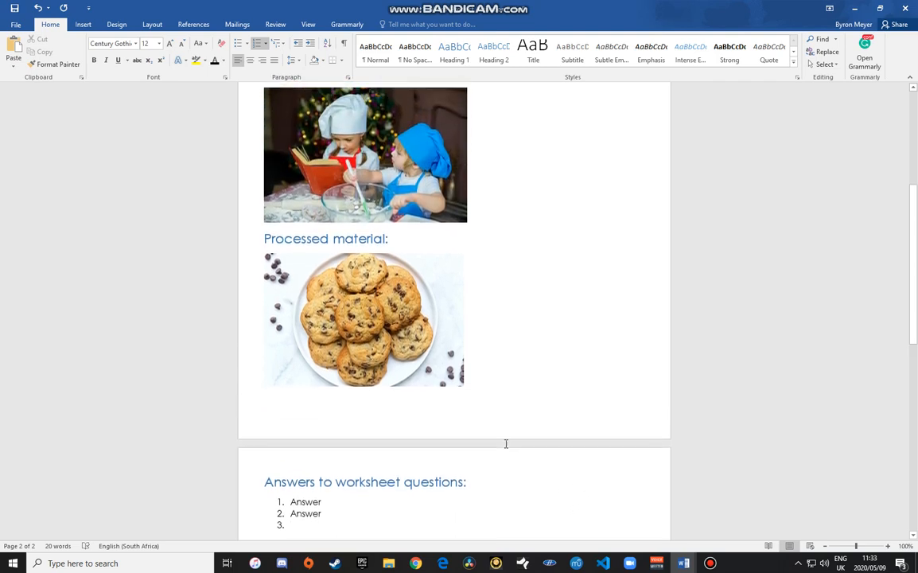
scroll(506, 443, up, 6)
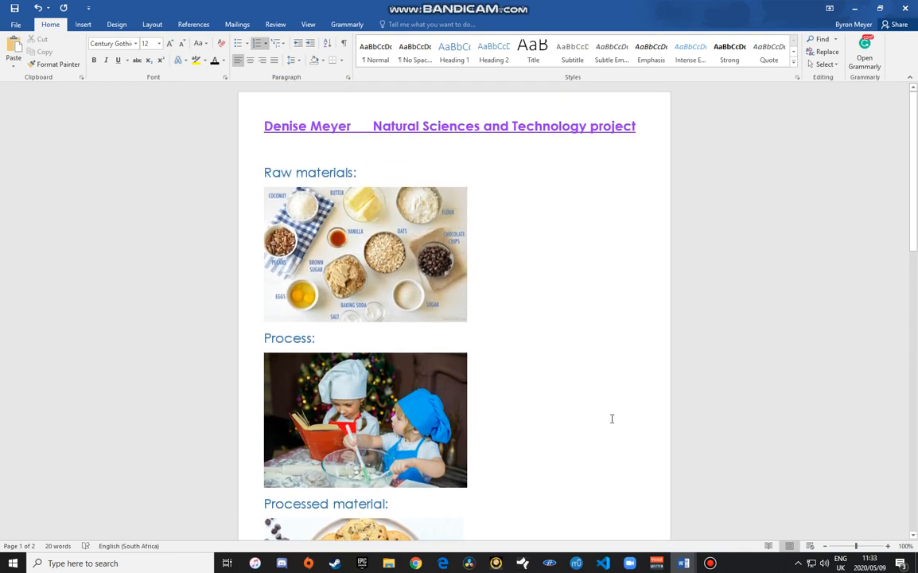
click(711, 564)
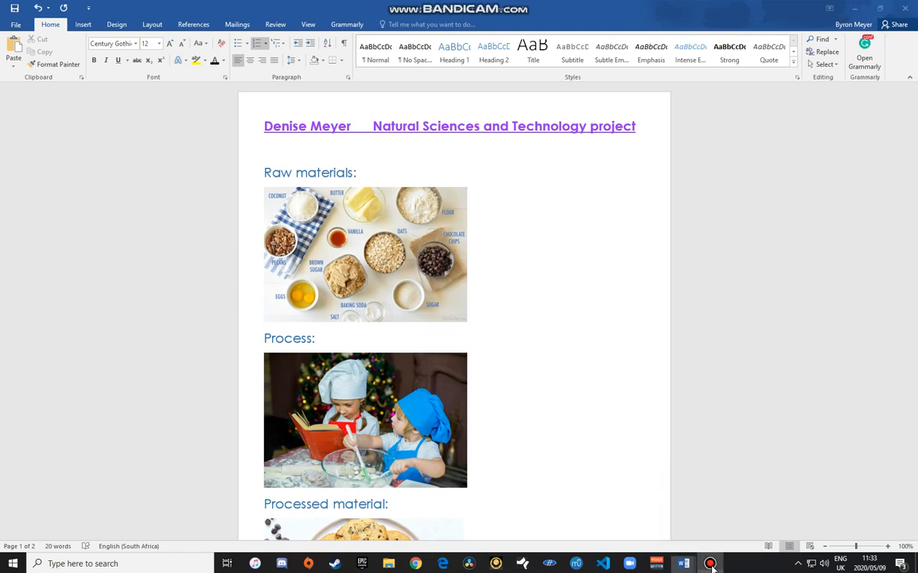